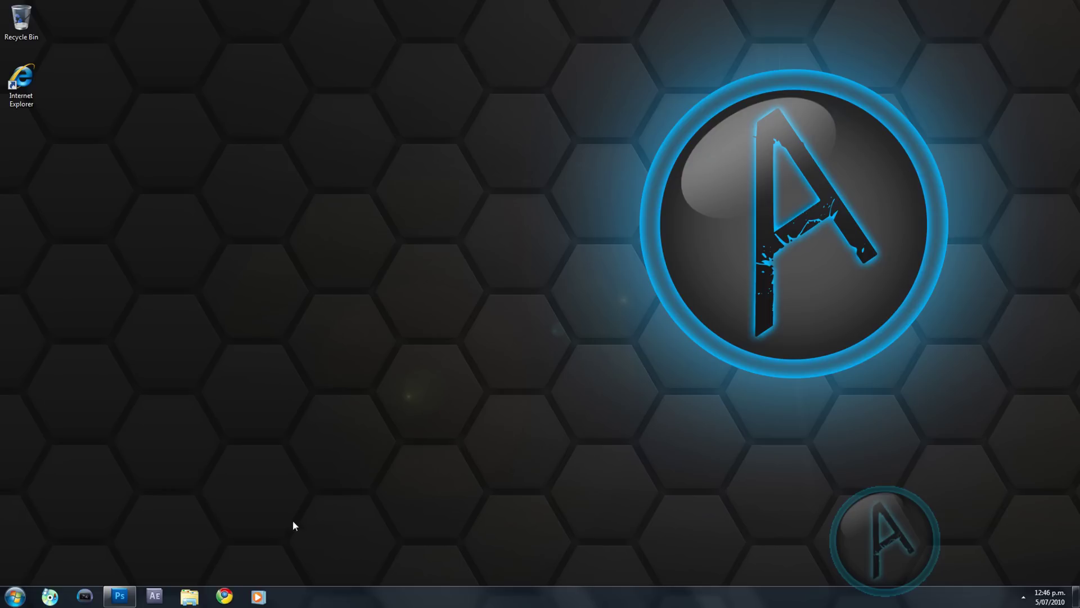
Step: Switch to Photoshop and create a new 500 x 500 pixel RGB document at 72 pixels/inch with a white background
{"action": "left_click", "coordinate": [118, 596]}
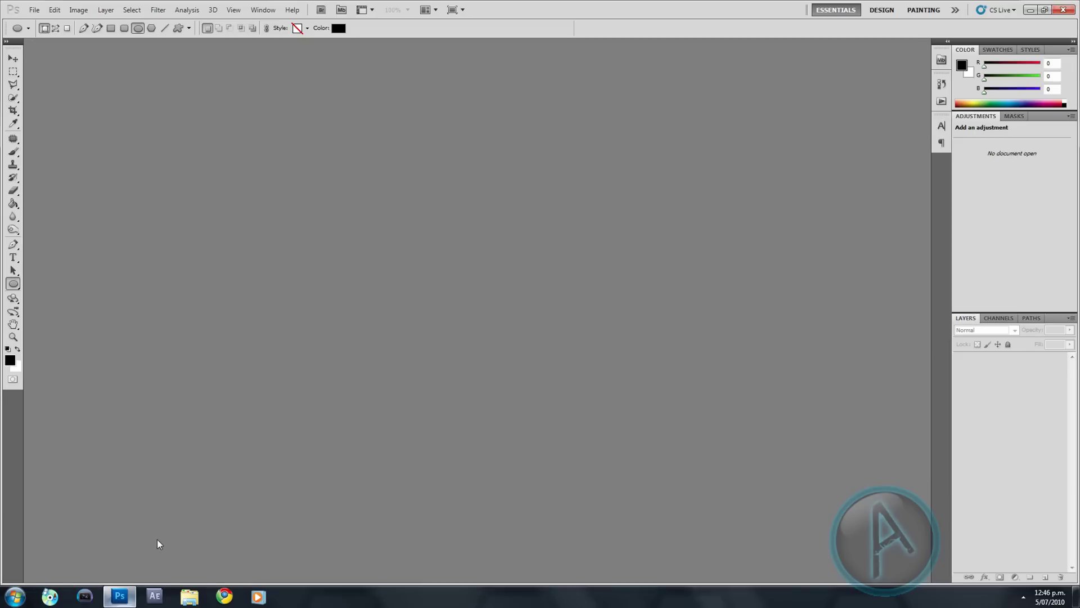
{"action": "left_click", "coordinate": [33, 11]}
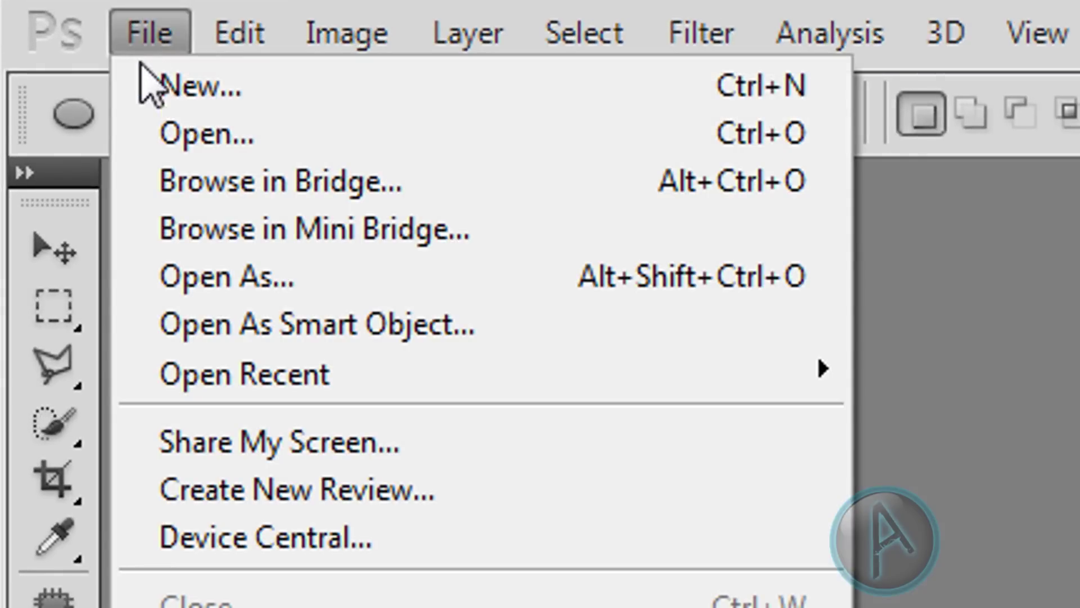
{"action": "left_click", "coordinate": [321, 90]}
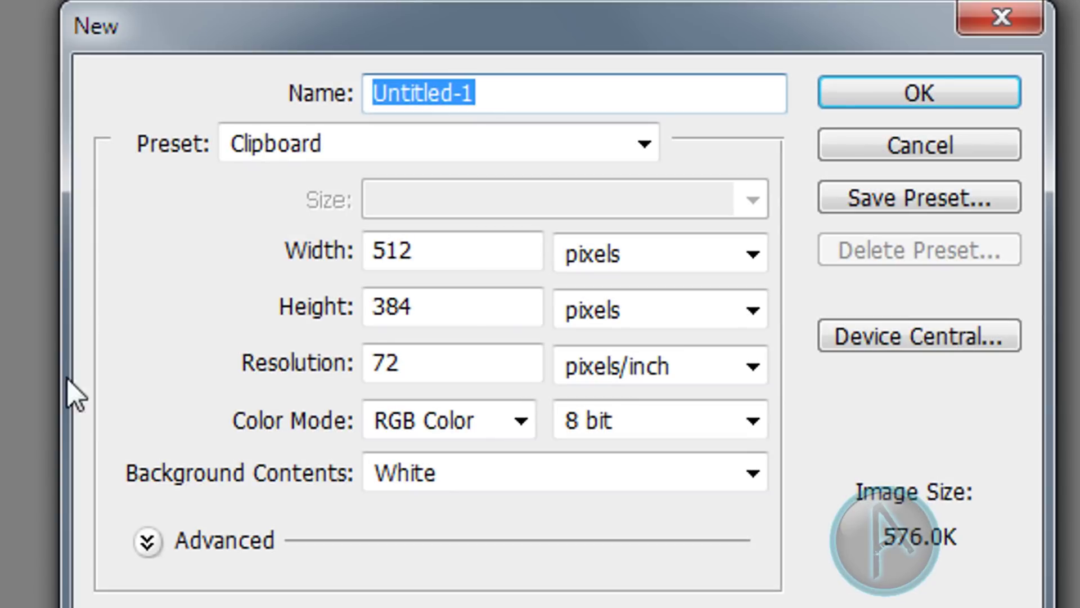
{"action": "double_click", "coordinate": [438, 251]}
{"action": "type", "text": "500"}
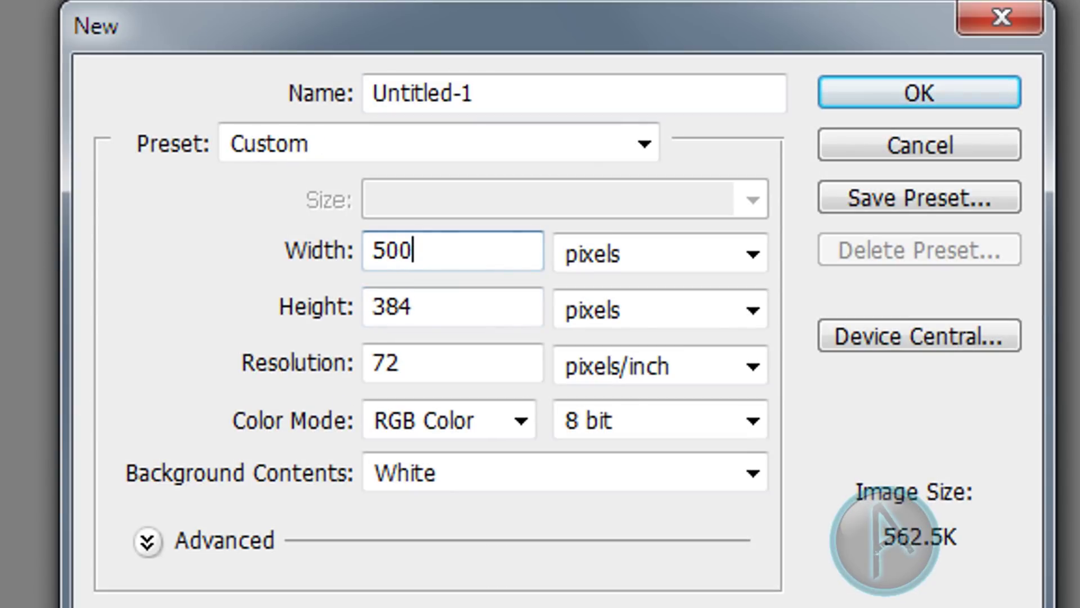
{"action": "double_click", "coordinate": [458, 314]}
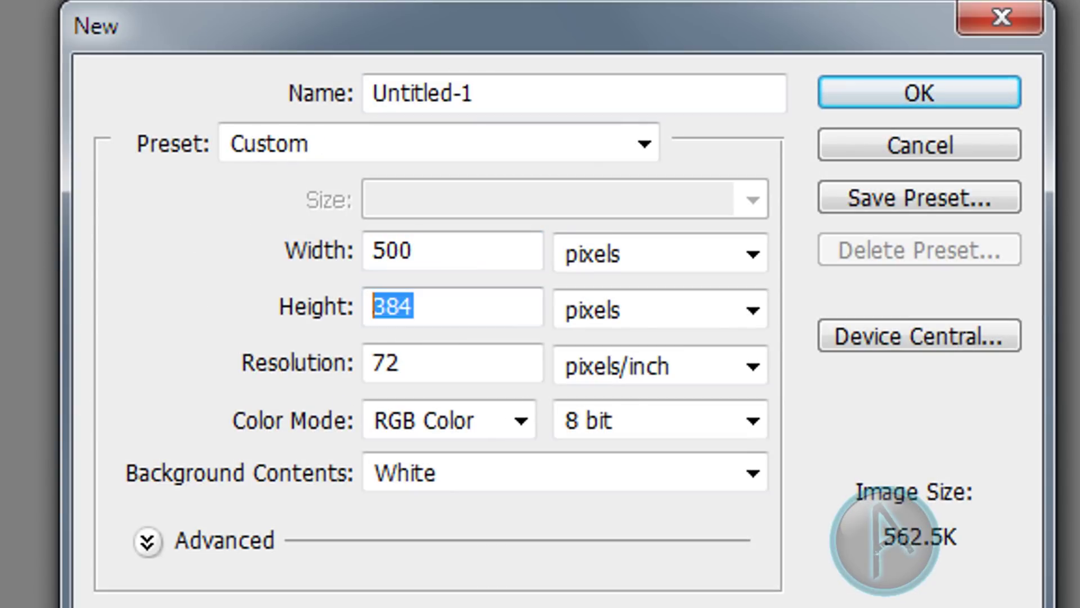
{"action": "type", "text": "500"}
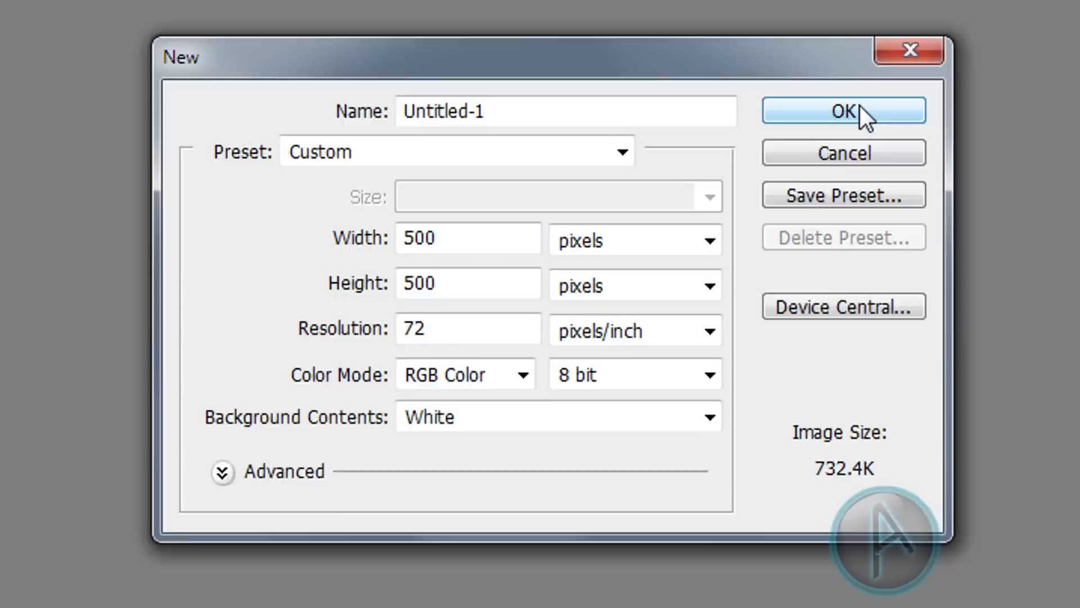
{"action": "left_click", "coordinate": [934, 95]}
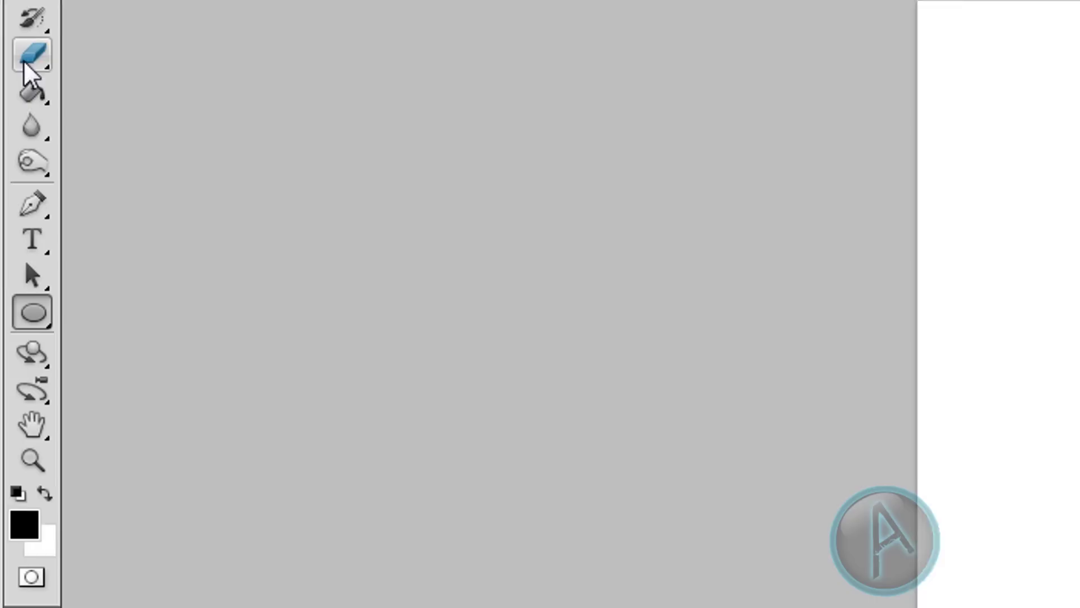
Step: Fill the whole canvas with black using the Paint Bucket tool
{"action": "left_click", "coordinate": [15, 191]}
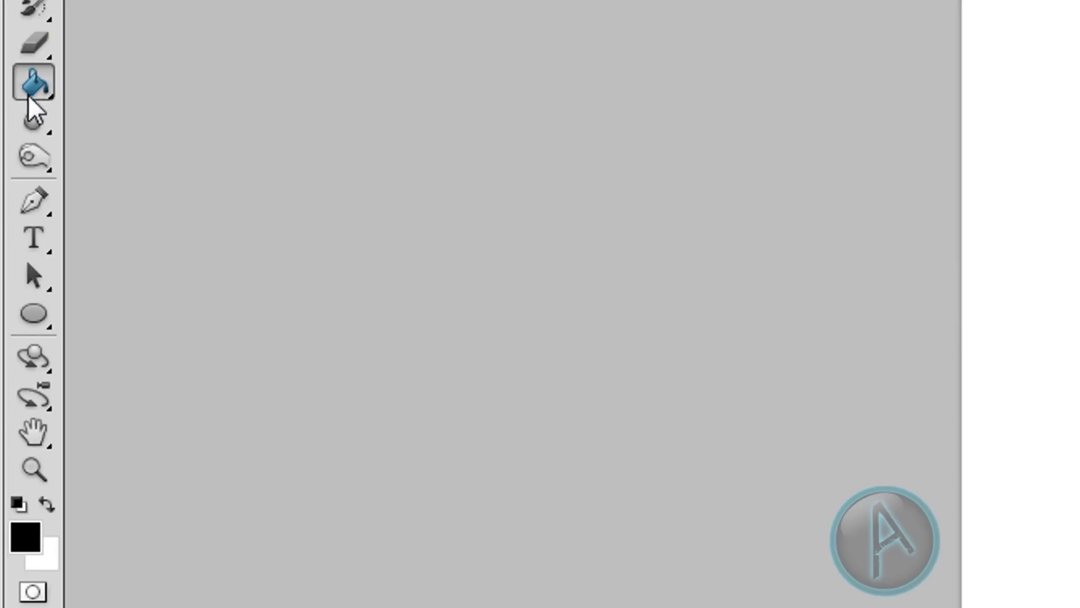
{"action": "left_click", "coordinate": [11, 379]}
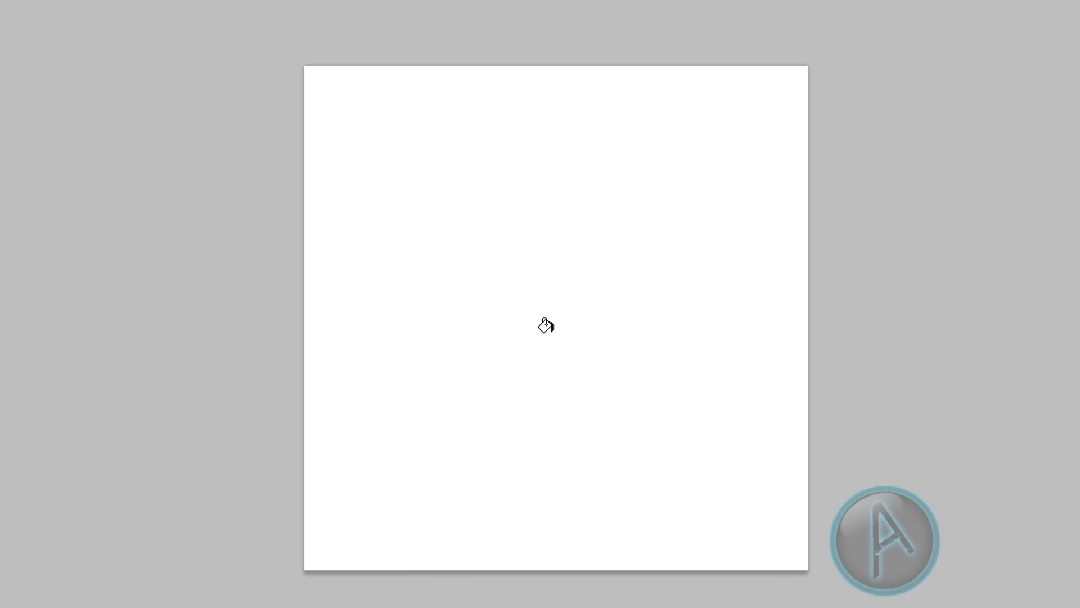
{"action": "left_click", "coordinate": [549, 338]}
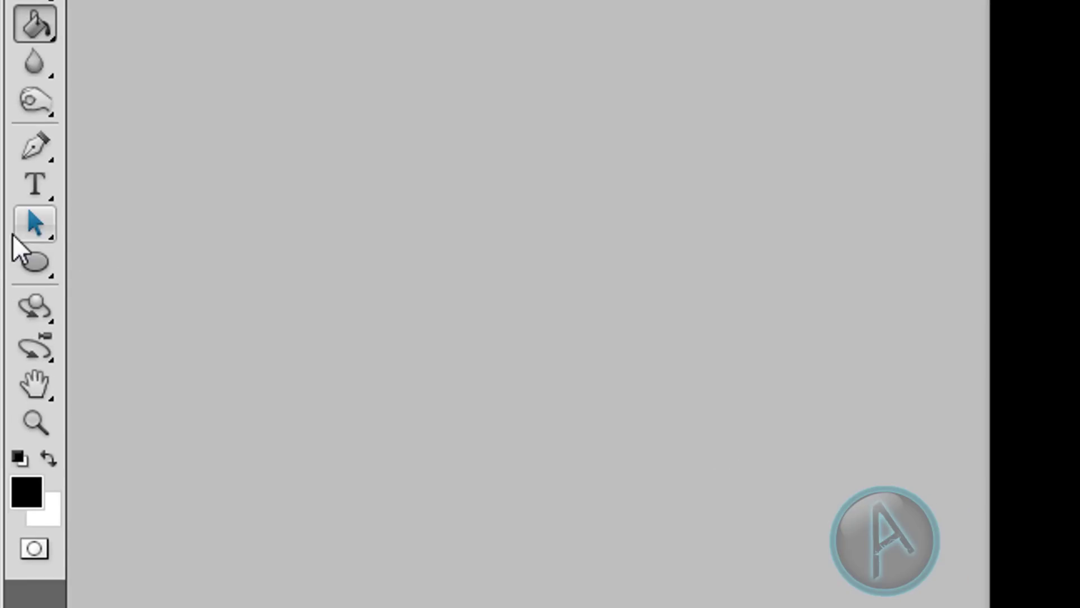
Step: Draw a large black circle with the Ellipse tool, centred on the canvas with a small margin, and switch to the Move tool
{"action": "left_click", "coordinate": [45, 263]}
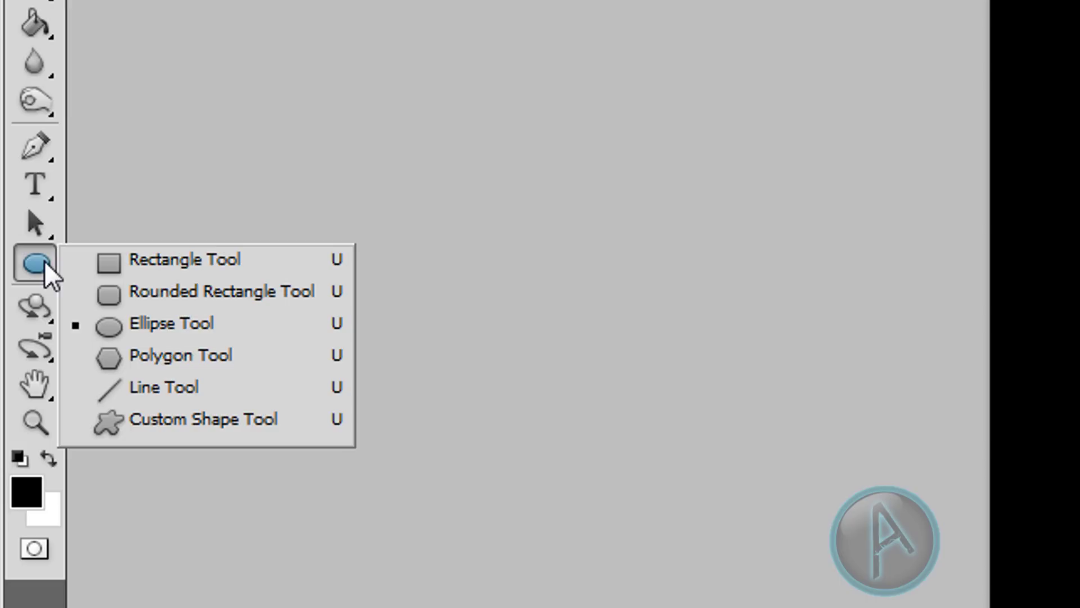
{"action": "left_click", "coordinate": [302, 337]}
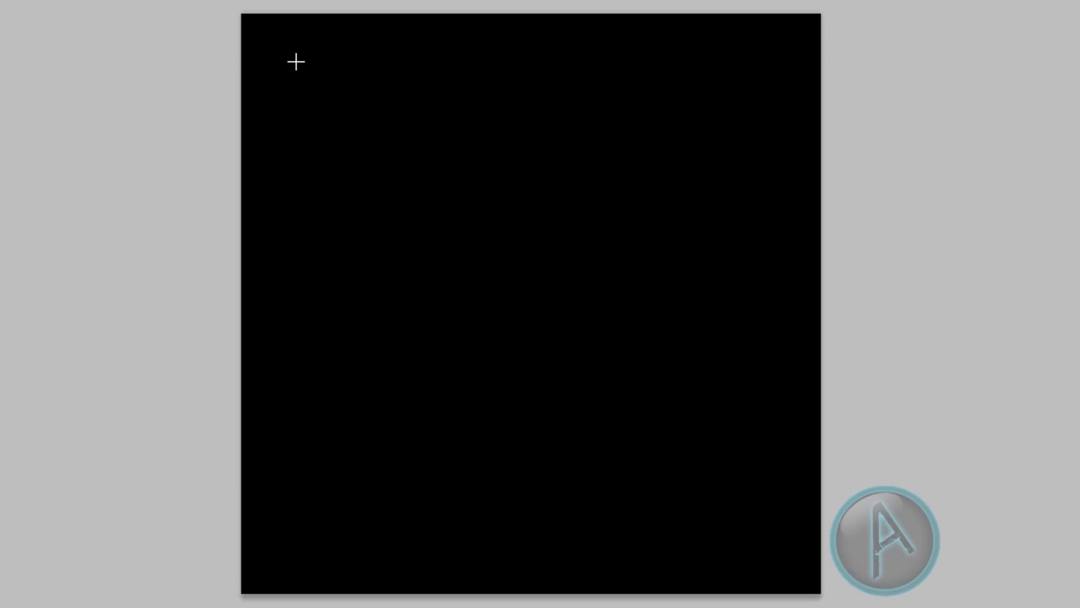
{"action": "left_click_drag", "start_coordinate": [296, 61], "coordinate": [769, 534]}
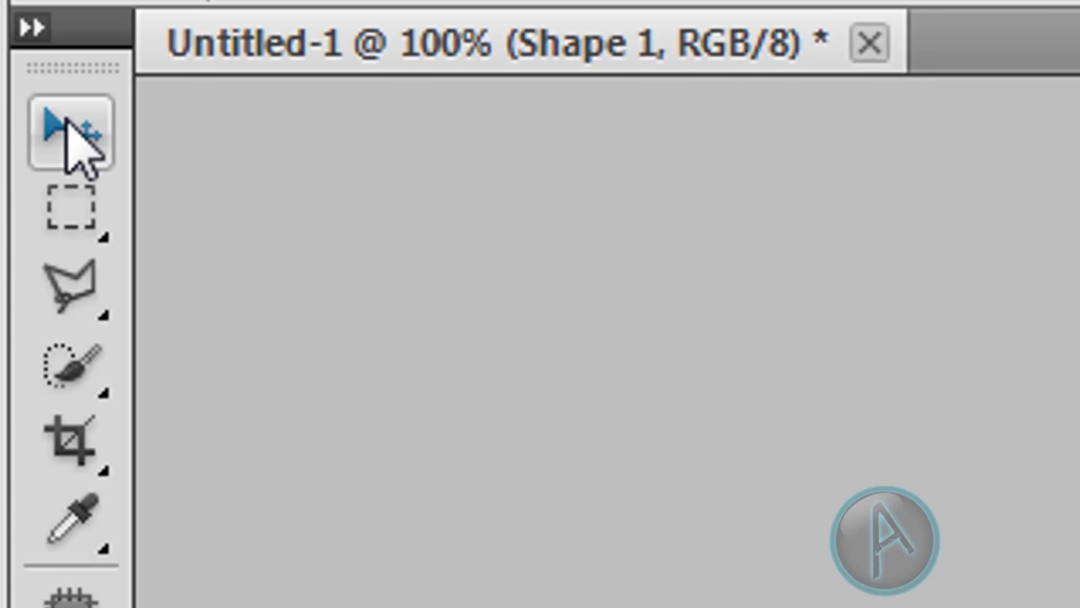
{"action": "left_click", "coordinate": [70, 132]}
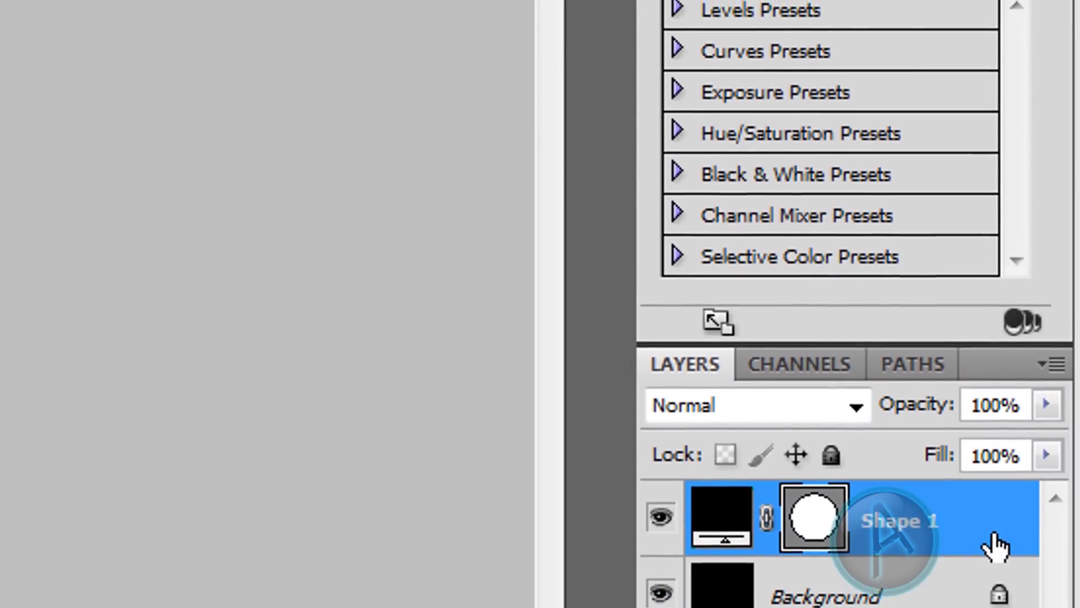
Step: Add an Inner Glow to the Shape 1 circle layer with colour #00d2ff and a size of 35 px
{"action": "right_click", "coordinate": [995, 539]}
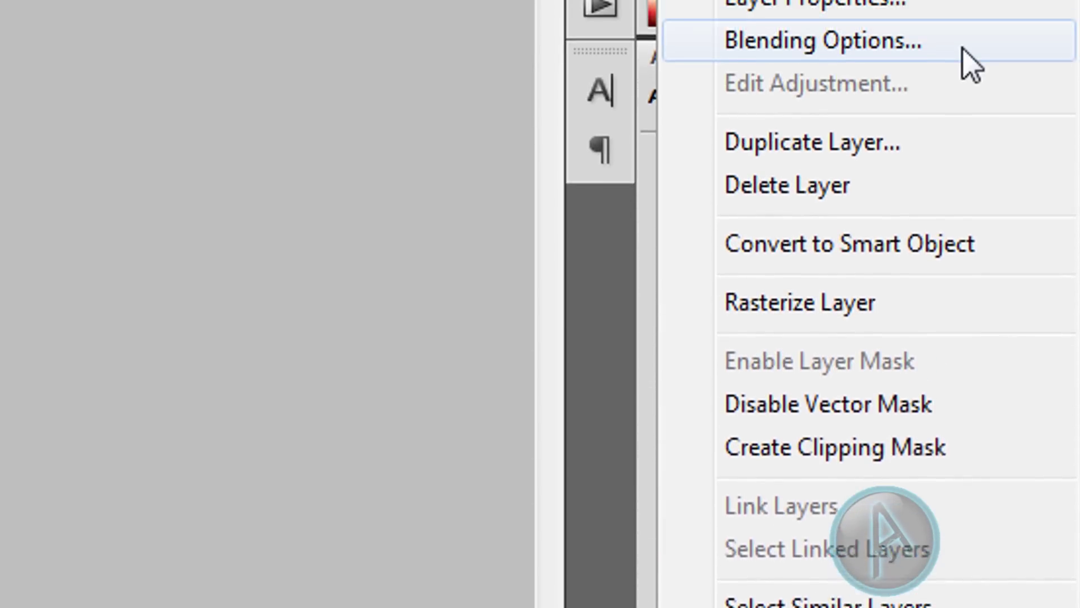
{"action": "left_click", "coordinate": [964, 74]}
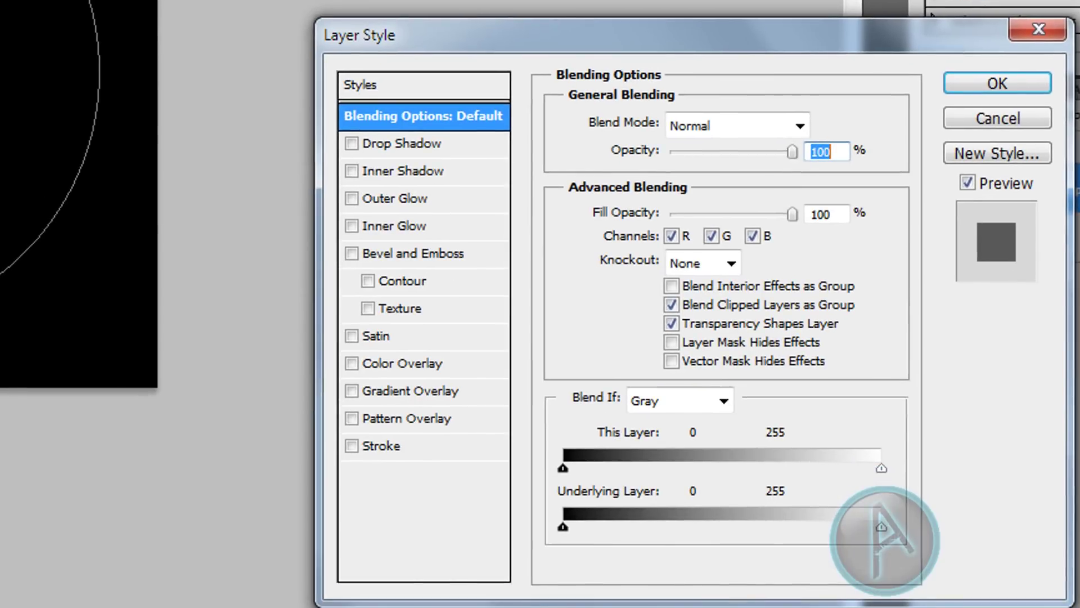
{"action": "left_click", "coordinate": [351, 225]}
{"action": "left_click", "coordinate": [402, 225]}
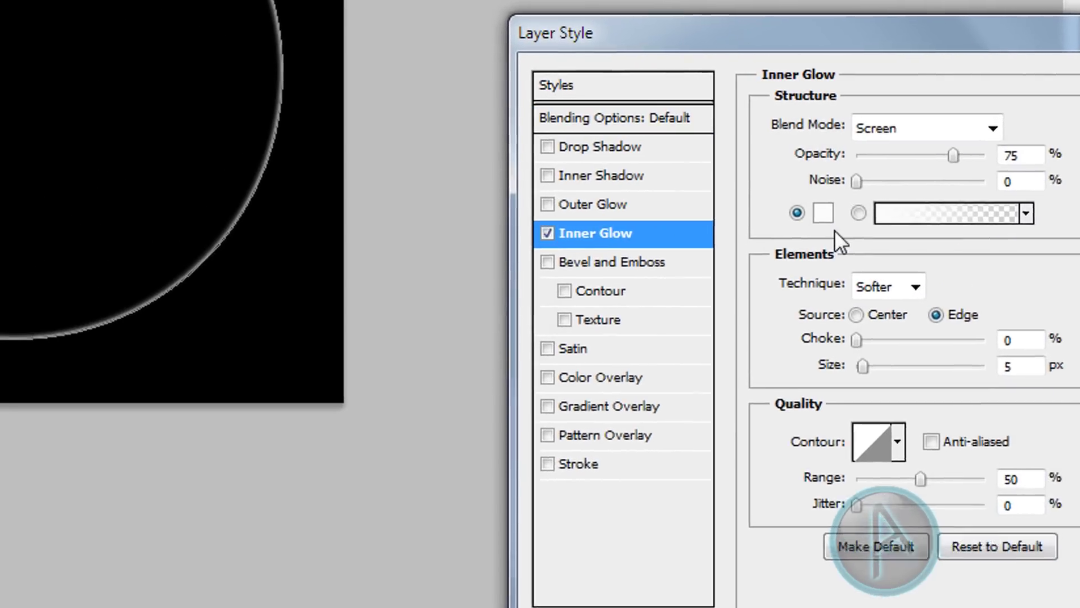
{"action": "left_click", "coordinate": [1075, 316]}
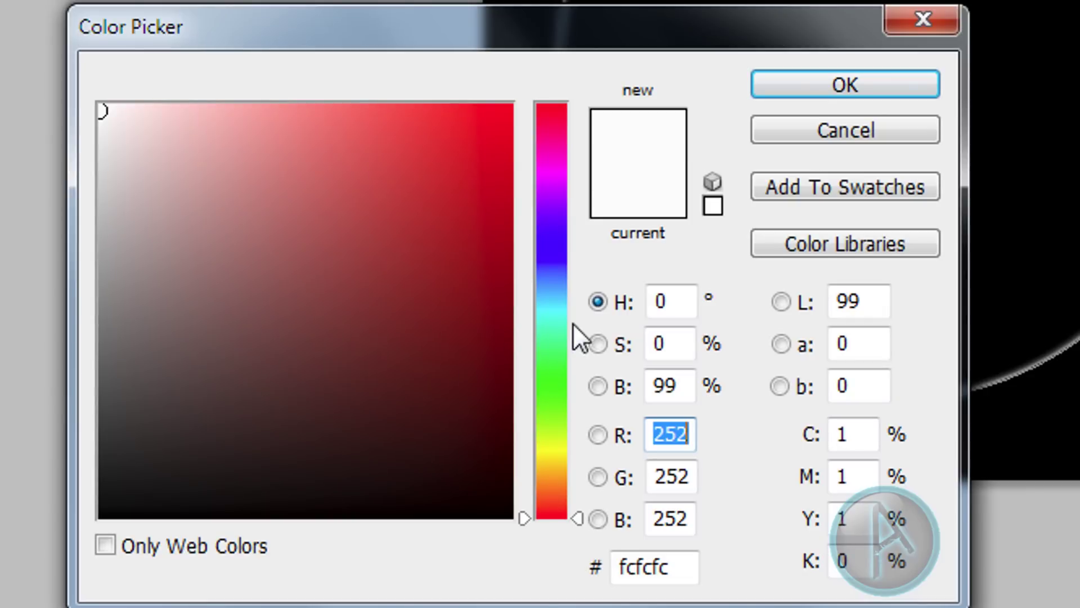
{"action": "left_click", "coordinate": [555, 301]}
{"action": "type", "text": "0"}
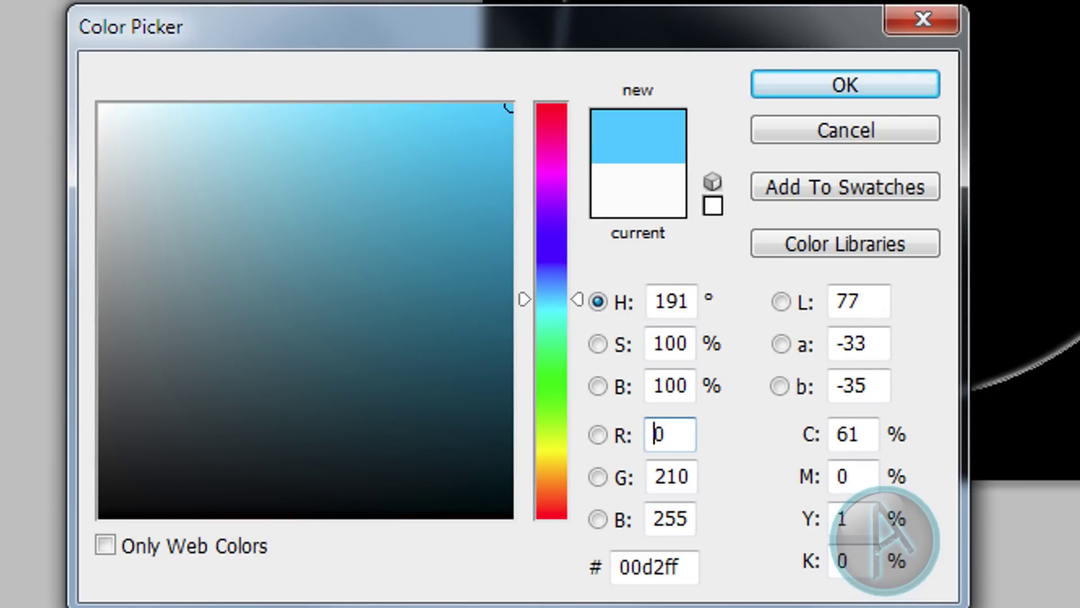
{"action": "left_click", "coordinate": [859, 85]}
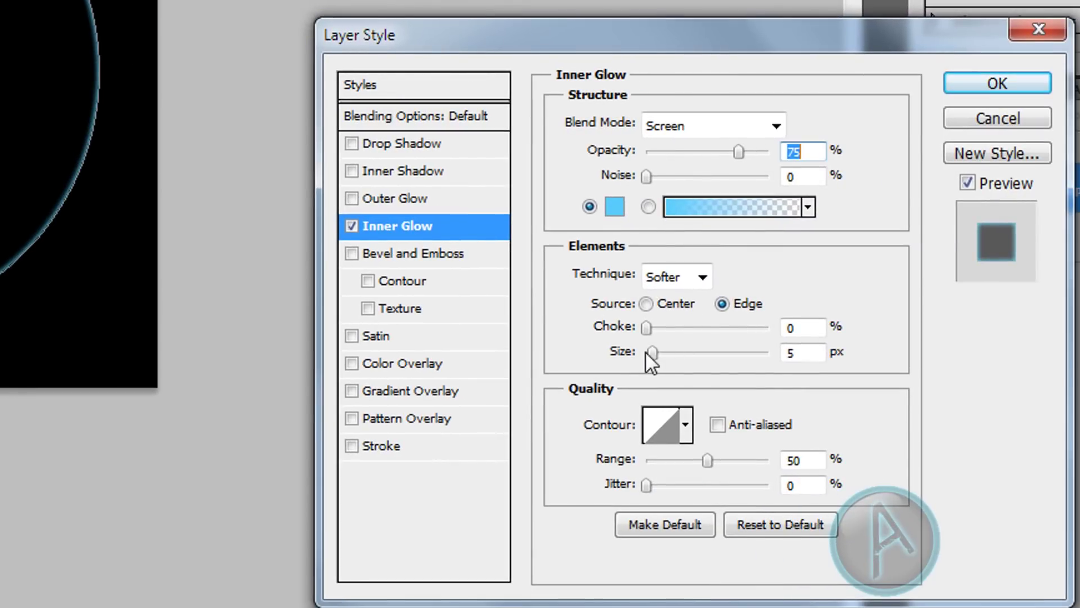
{"action": "left_click_drag", "start_coordinate": [650, 353], "coordinate": [671, 352]}
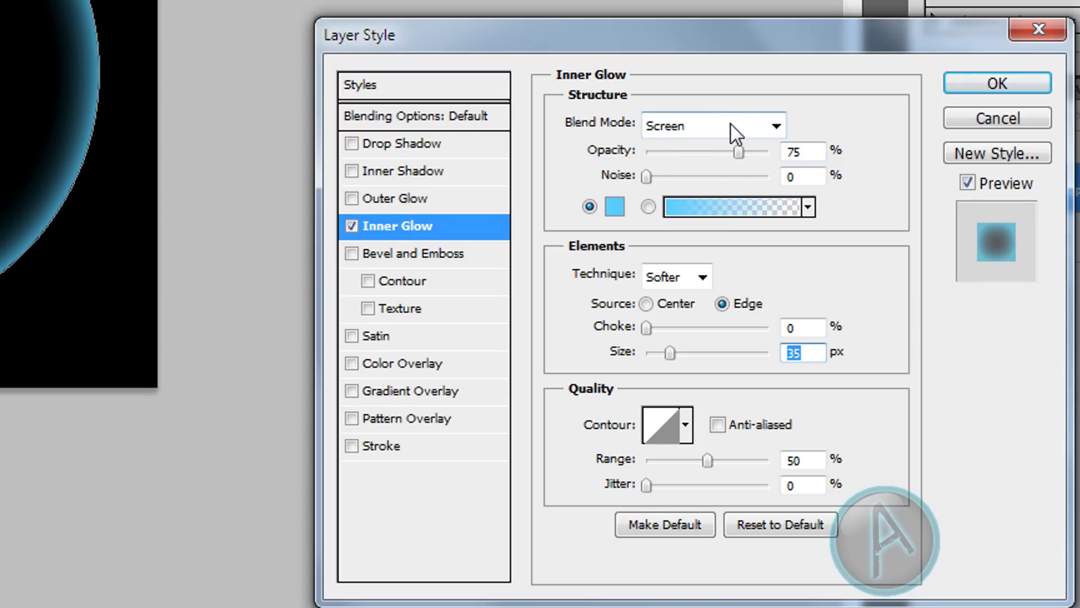
Step: Add a light blue Outer Glow to the circle with 50% opacity and 54 px size, and apply the layer style
{"action": "left_click", "coordinate": [352, 198]}
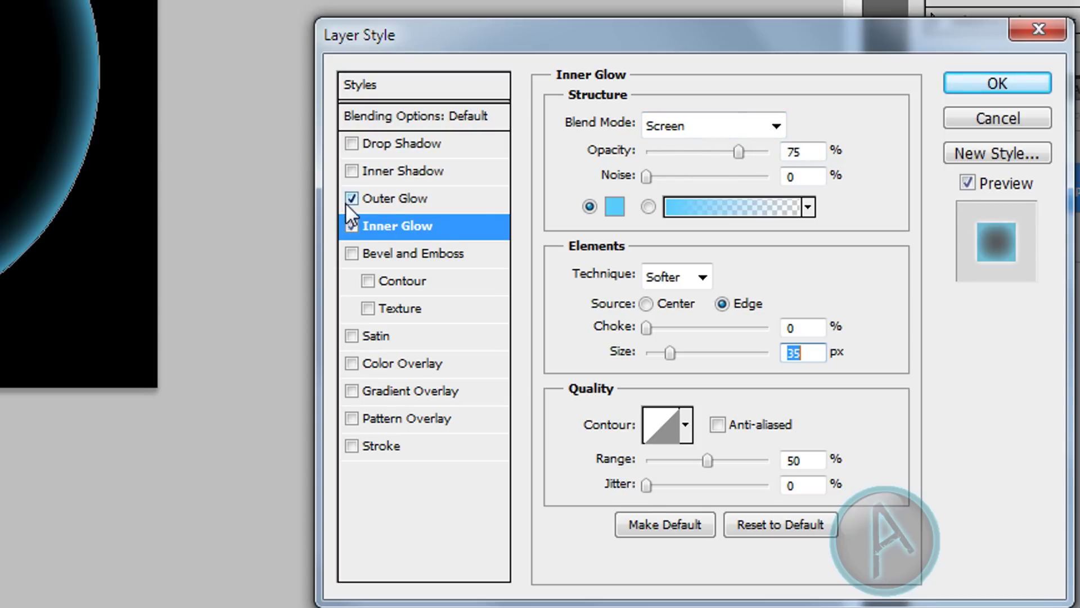
{"action": "left_click", "coordinate": [400, 197]}
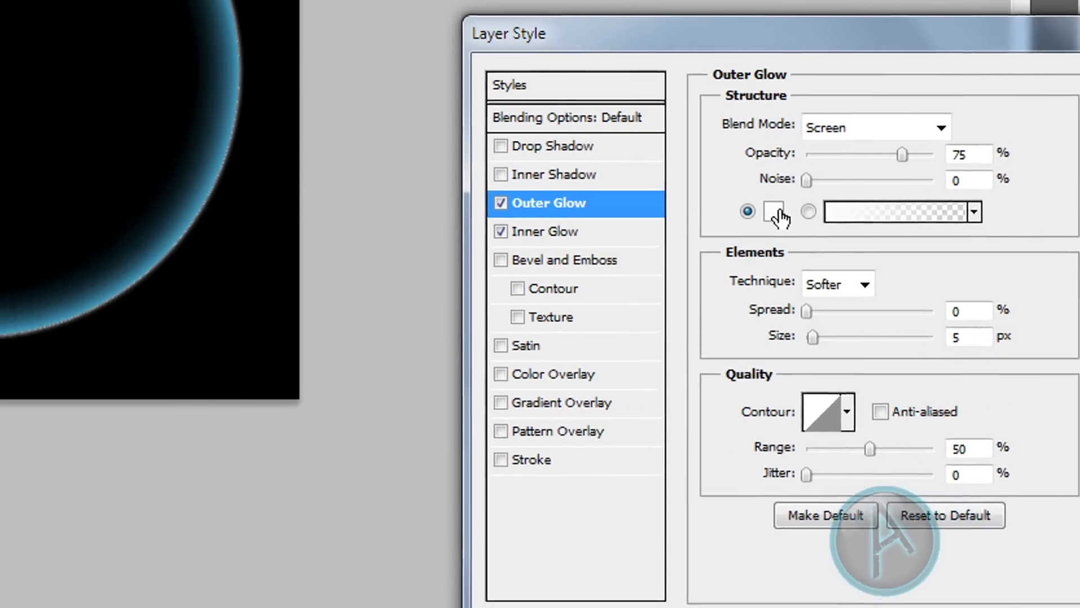
{"action": "left_click", "coordinate": [617, 207]}
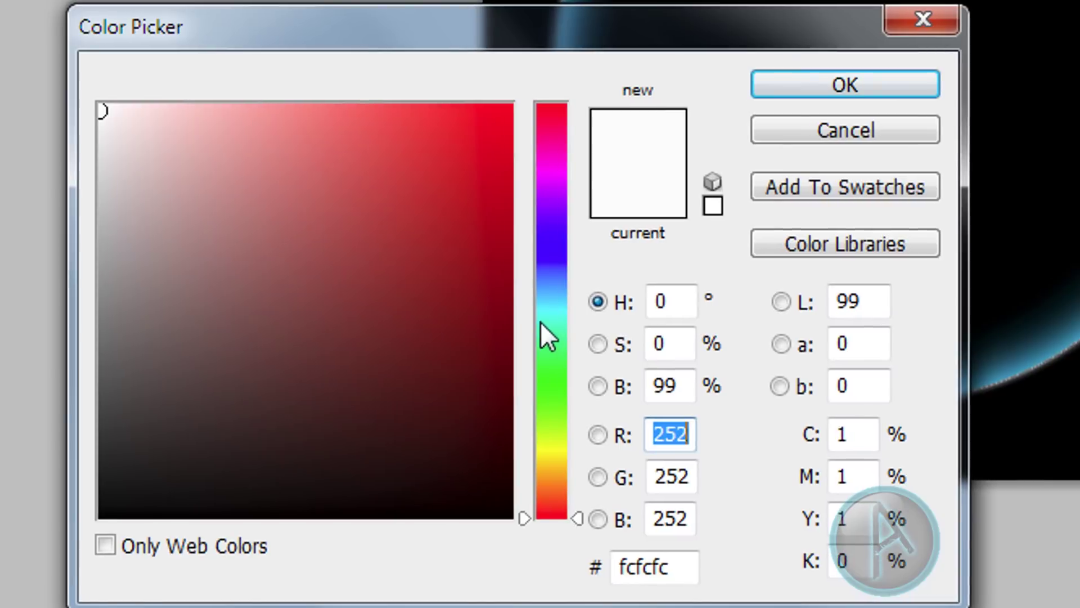
{"action": "left_click_drag", "start_coordinate": [540, 321], "coordinate": [555, 297]}
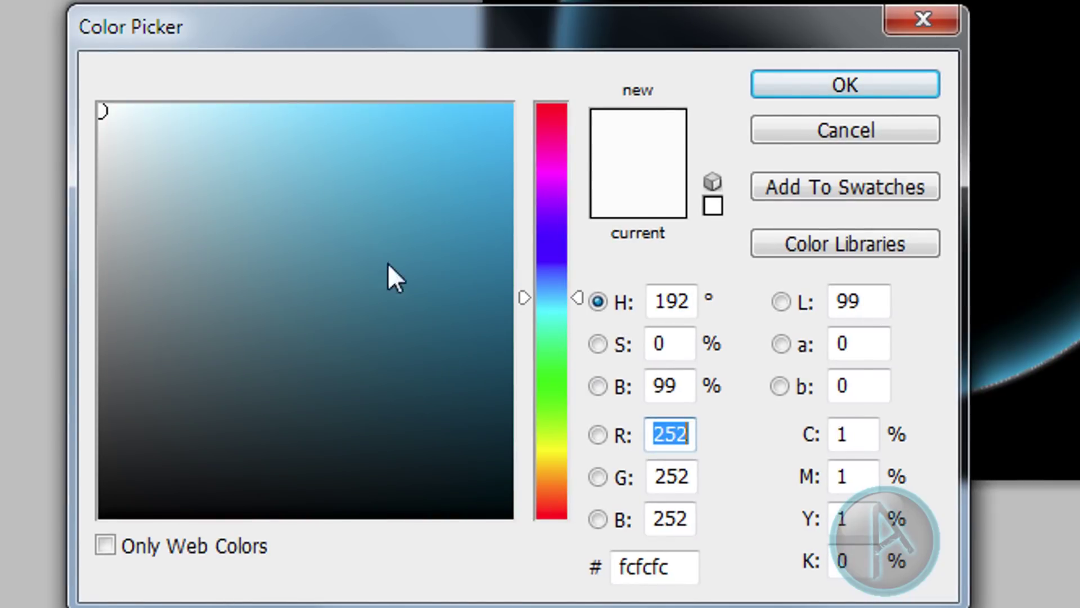
{"action": "left_click", "coordinate": [510, 105]}
{"action": "left_click", "coordinate": [846, 84]}
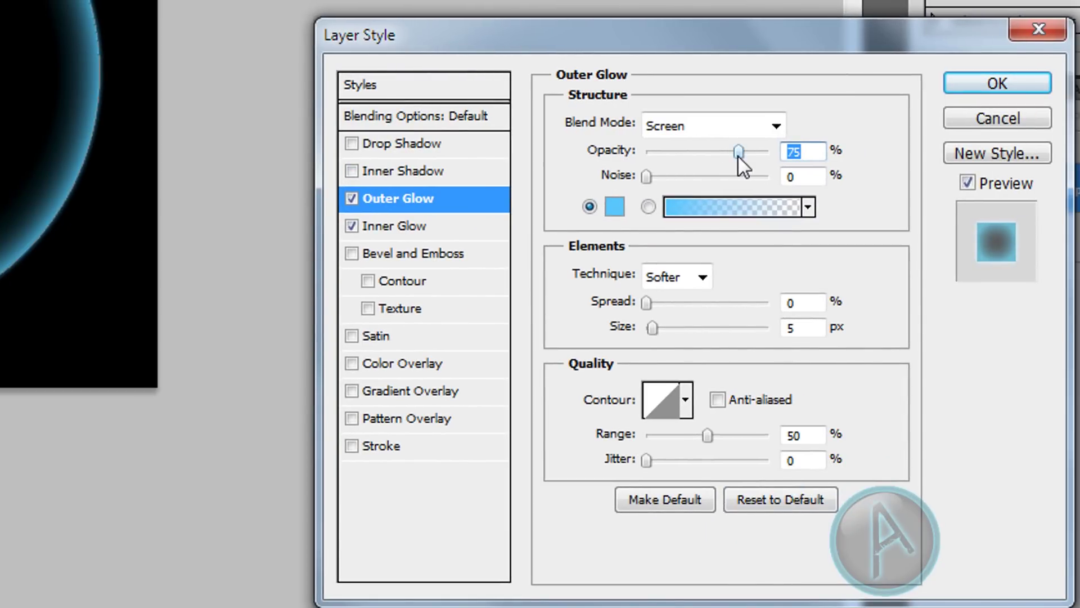
{"action": "left_click_drag", "start_coordinate": [739, 157], "coordinate": [708, 162]}
{"action": "left_click_drag", "start_coordinate": [651, 331], "coordinate": [683, 327]}
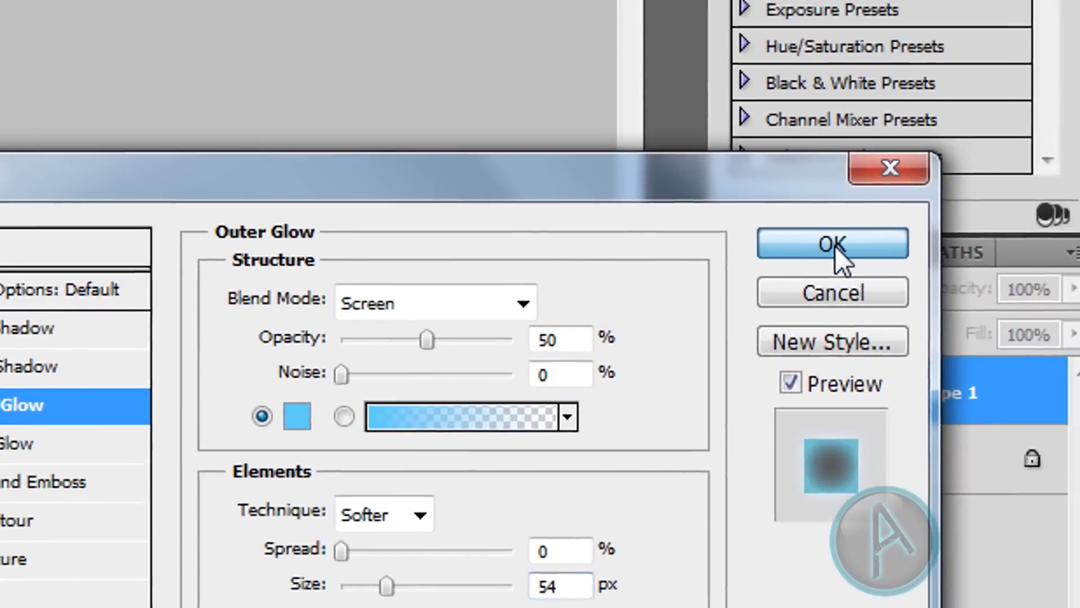
{"action": "left_click", "coordinate": [1001, 99]}
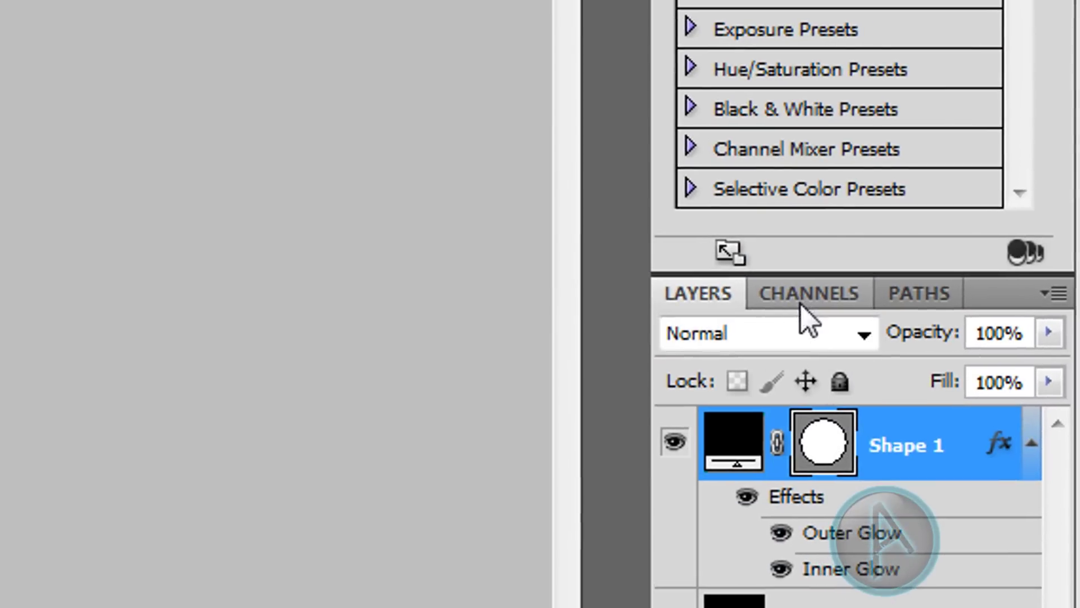
Step: Duplicate the glowing circle layer under the name Shape 2
{"action": "right_click", "coordinate": [949, 447]}
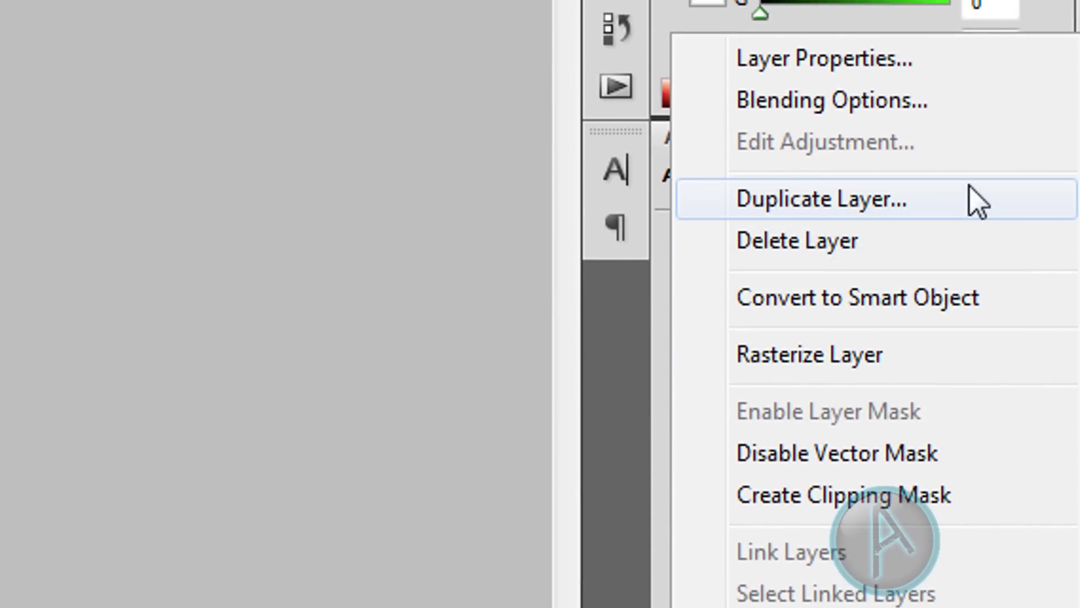
{"action": "left_click", "coordinate": [978, 202]}
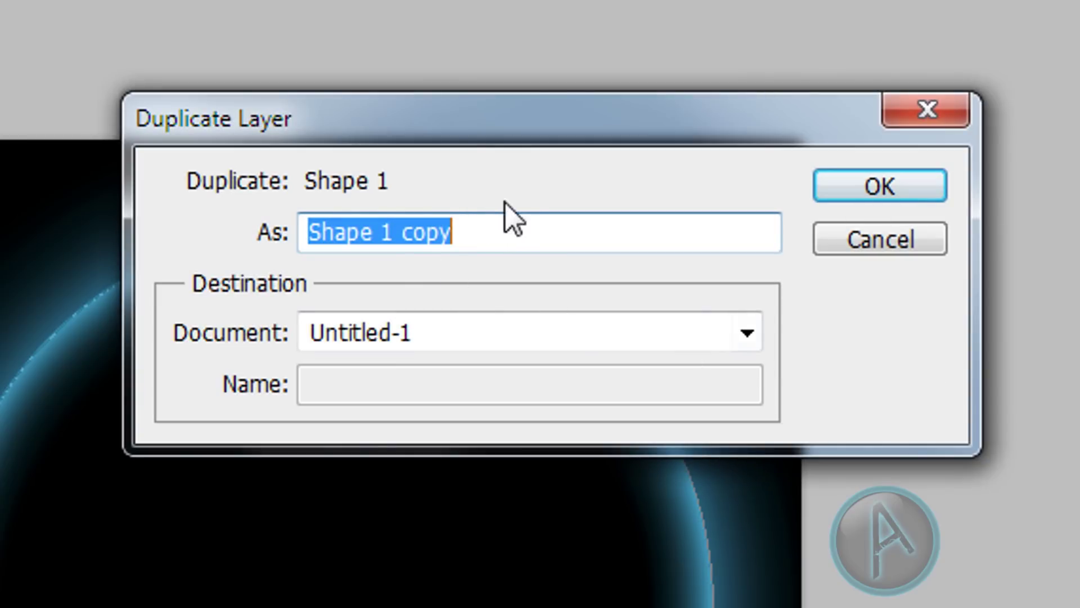
{"action": "left_click_drag", "start_coordinate": [538, 232], "coordinate": [384, 205]}
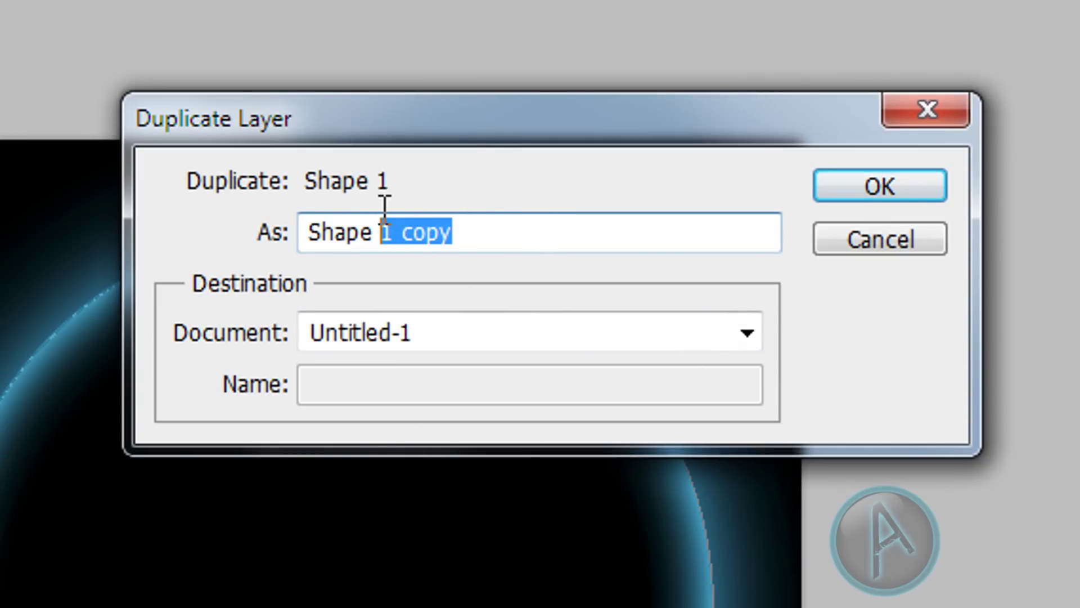
{"action": "type", "text": "2"}
{"action": "left_click", "coordinate": [897, 197]}
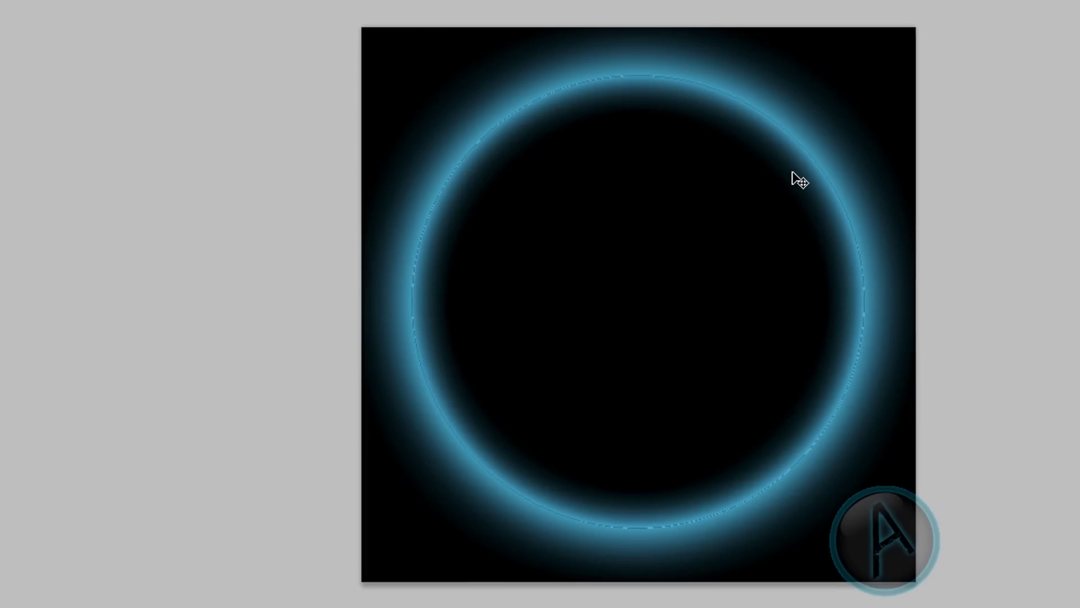
Step: Scale the duplicated circle down proportionally to about 90.81% from its upper-left corner and apply the transform
{"action": "key", "text": "ctrl+t"}
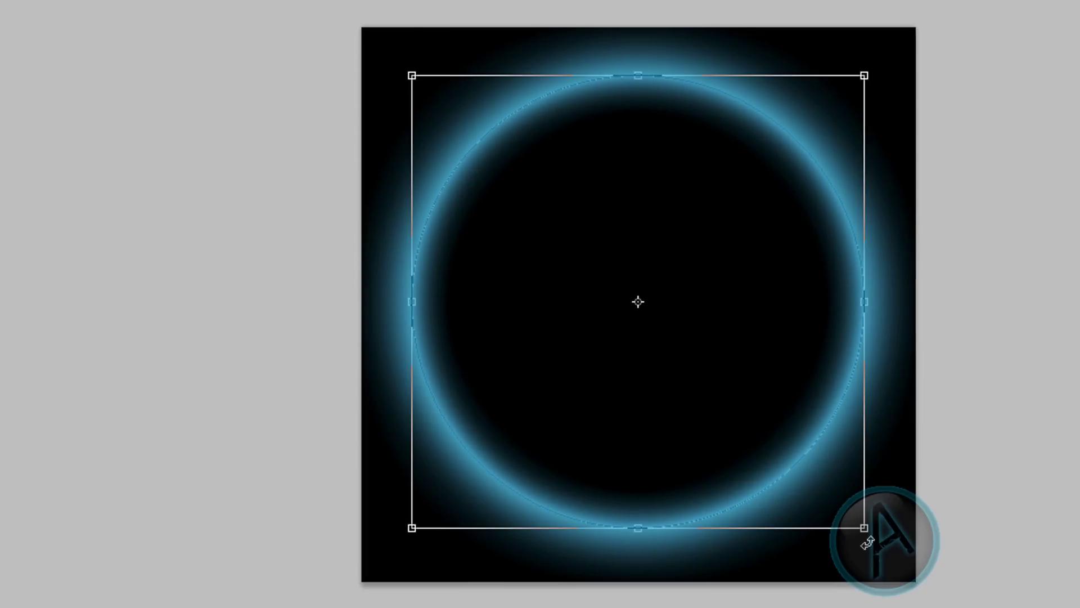
{"action": "left_click_drag", "start_coordinate": [869, 527], "coordinate": [833, 480]}
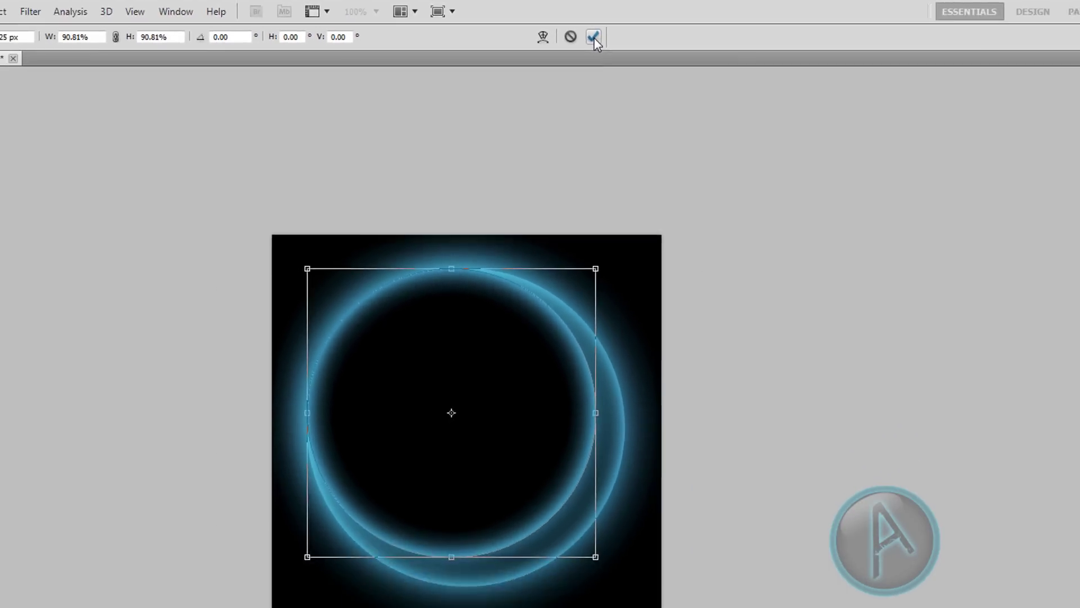
{"action": "left_click", "coordinate": [594, 37]}
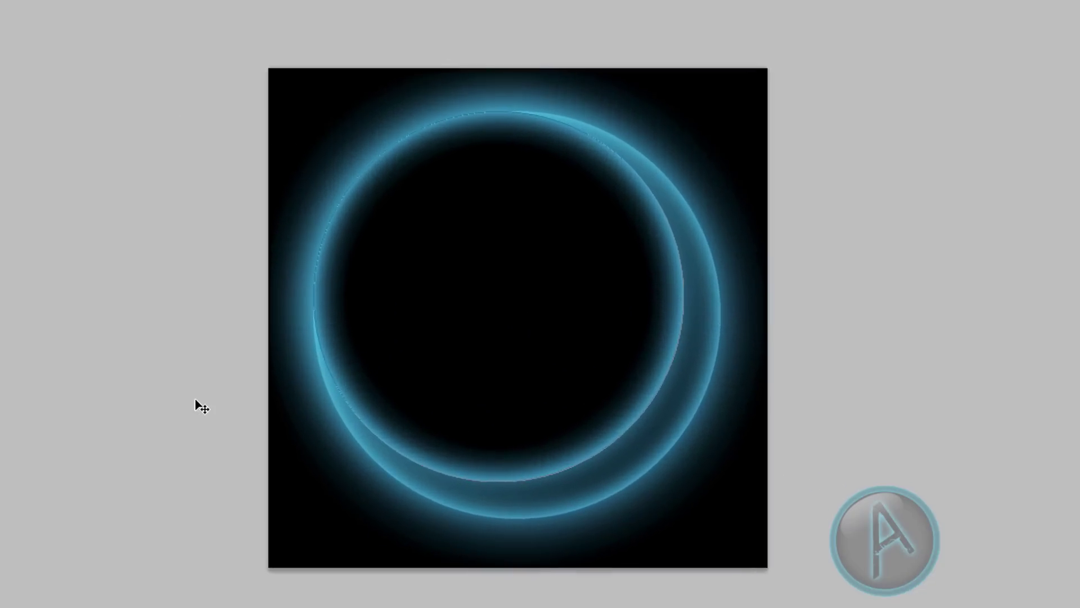
Step: Nudge the smaller Shape 2 circle right and down until it sits centred inside the larger glowing circle
{"action": "key", "text": "Right"}
{"action": "key", "text": "Right"}
{"action": "key", "text": "Right"}
{"action": "key", "text": "Right"}
{"action": "key", "text": "Right"}
{"action": "key", "text": "Right"}
{"action": "key", "text": "Right"}
{"action": "key", "text": "Right"}
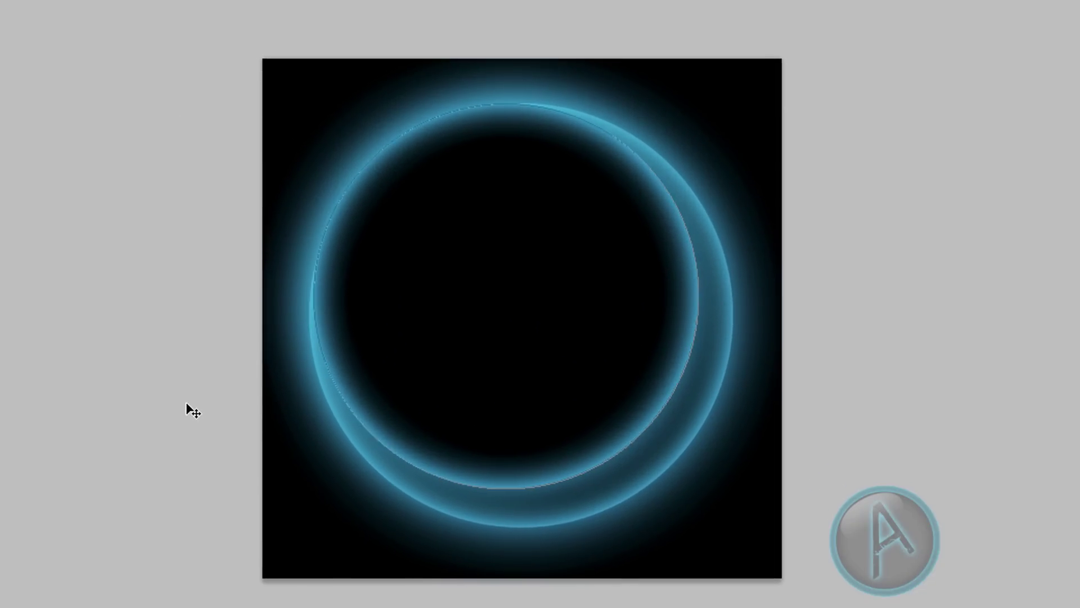
{"action": "key", "text": "Right"}
{"action": "key", "text": "Right"}
{"action": "key", "text": "Right"}
{"action": "key", "text": "Right"}
{"action": "key", "text": "Right"}
{"action": "key", "text": "Right"}
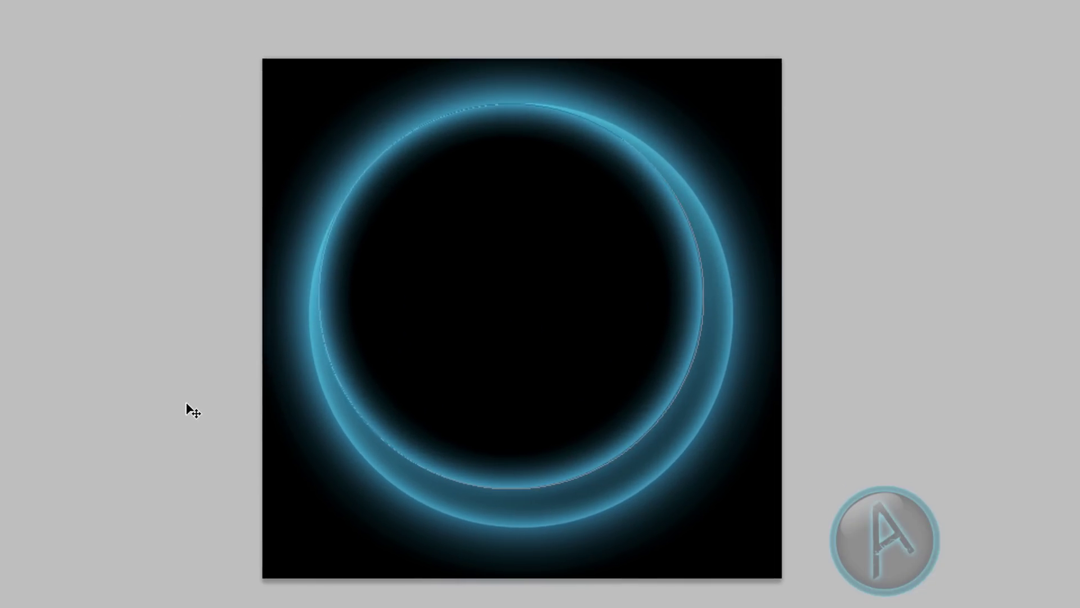
{"action": "key", "text": "Down"}
{"action": "key", "text": "Down"}
{"action": "key", "text": "Down"}
{"action": "key", "text": "Down"}
{"action": "key", "text": "Down"}
{"action": "key", "text": "Down"}
{"action": "key", "text": "Down"}
{"action": "key", "text": "Down"}
{"action": "key", "text": "Down"}
{"action": "key", "text": "Down"}
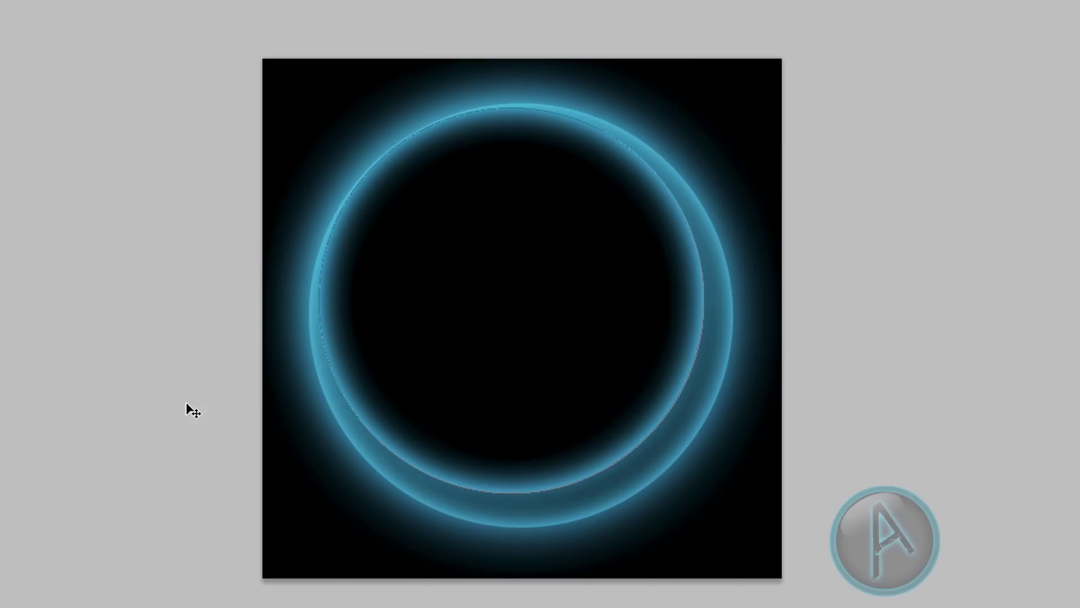
{"action": "key", "text": "Down"}
{"action": "key", "text": "Down"}
{"action": "key", "text": "Down"}
{"action": "key", "text": "Right"}
{"action": "key", "text": "Right"}
{"action": "key", "text": "Right"}
{"action": "key", "text": "Right"}
{"action": "key", "text": "Right"}
{"action": "key", "text": "Right"}
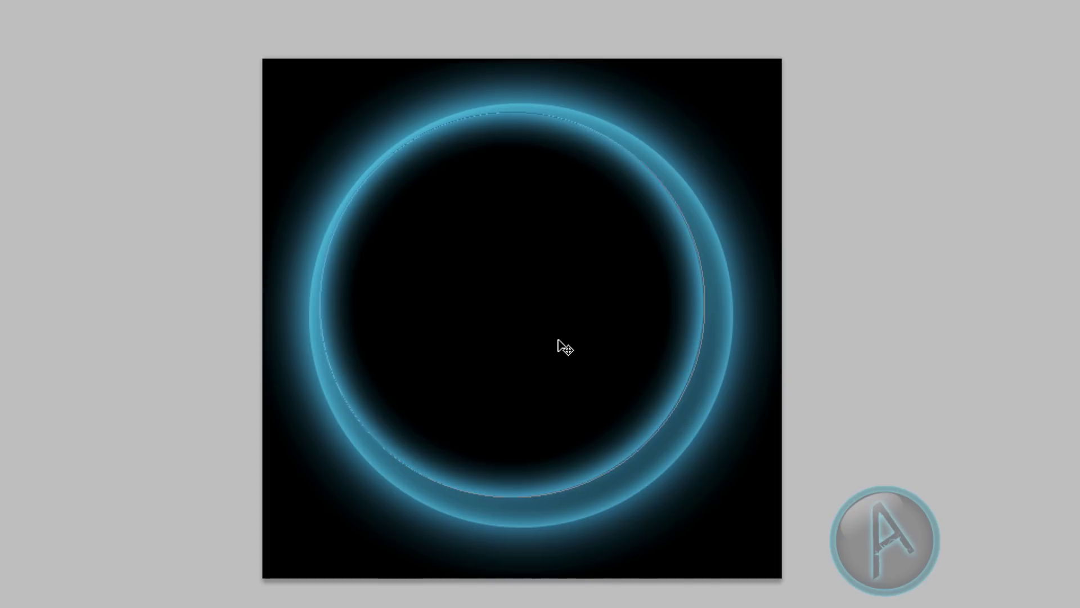
{"action": "key", "text": "Right"}
{"action": "key", "text": "Right"}
{"action": "key", "text": "Right"}
{"action": "key", "text": "Right"}
{"action": "key", "text": "Right"}
{"action": "key", "text": "Right"}
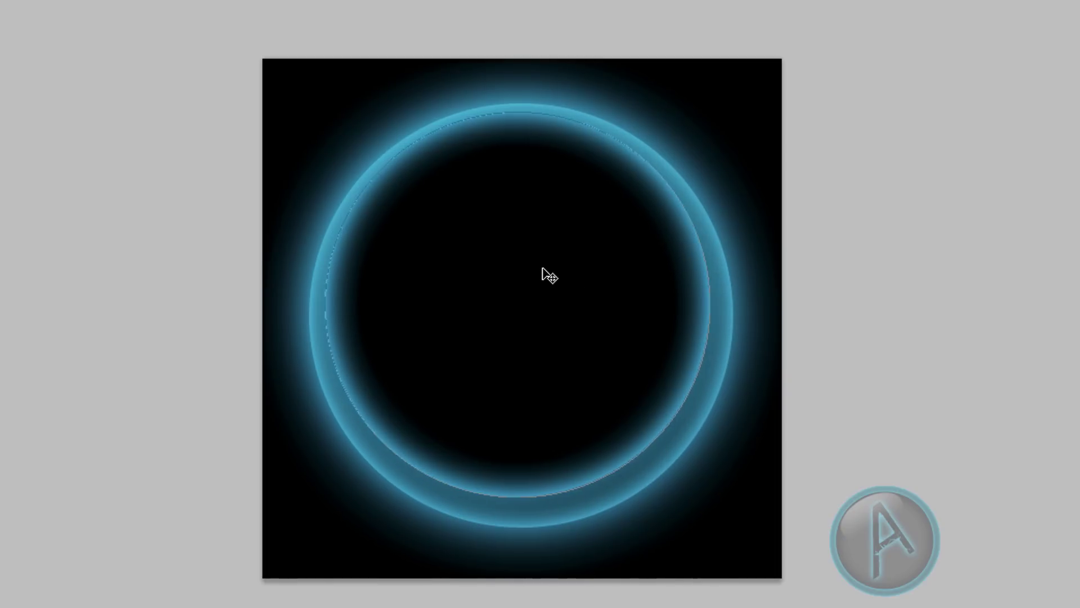
{"action": "key", "text": "shift+Down"}
{"action": "key", "text": "shift+Down"}
{"action": "key", "text": "shift+Down"}
{"action": "key", "text": "shift+Down"}
{"action": "key", "text": "shift+Up"}
{"action": "key", "text": "shift+Up"}
{"action": "key", "text": "shift+Up"}
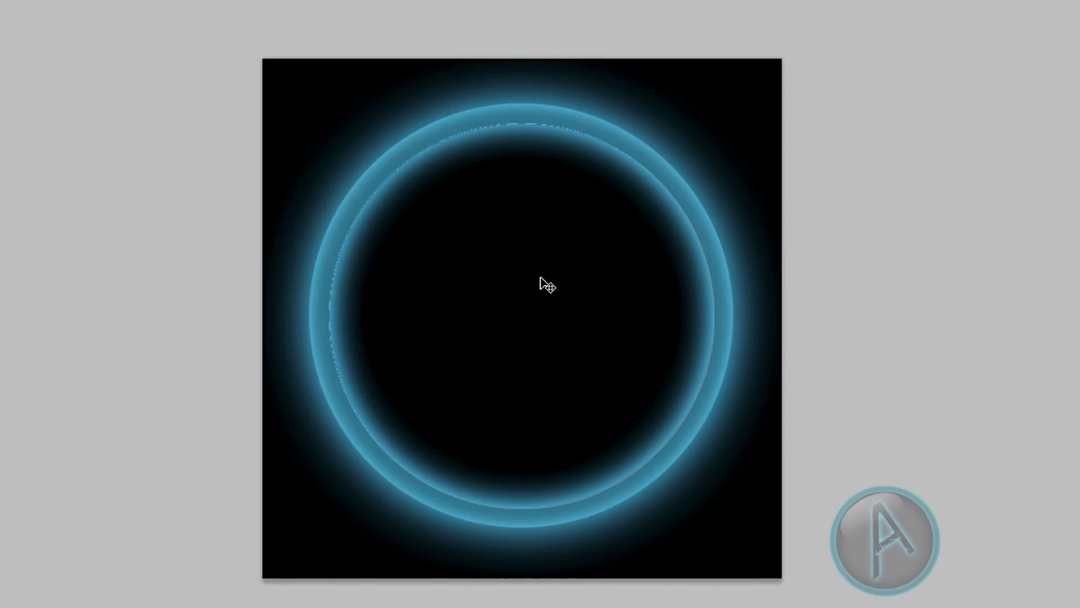
{"action": "key", "text": "Left"}
{"action": "key", "text": "Left"}
{"action": "key", "text": "Left"}
{"action": "key", "text": "Left"}
{"action": "key", "text": "Up"}
{"action": "key", "text": "Up"}
{"action": "key", "text": "Up"}
{"action": "key", "text": "Up"}
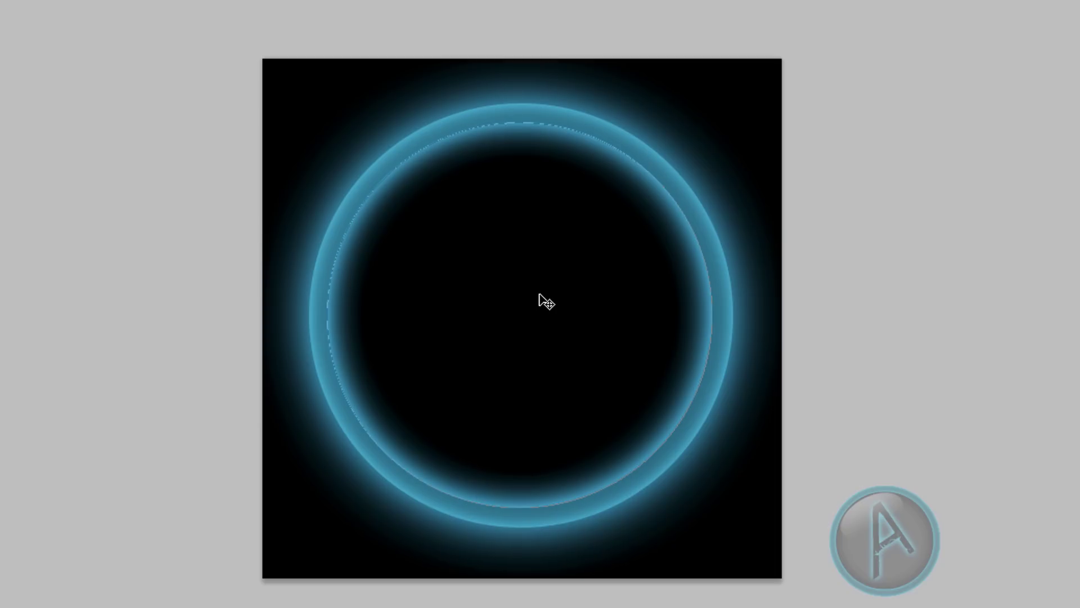
Step: Scale the Shape 2 circle down slightly further in proportion, keep it centred in the ring, and apply the transform
{"action": "key", "text": "ctrl+t"}
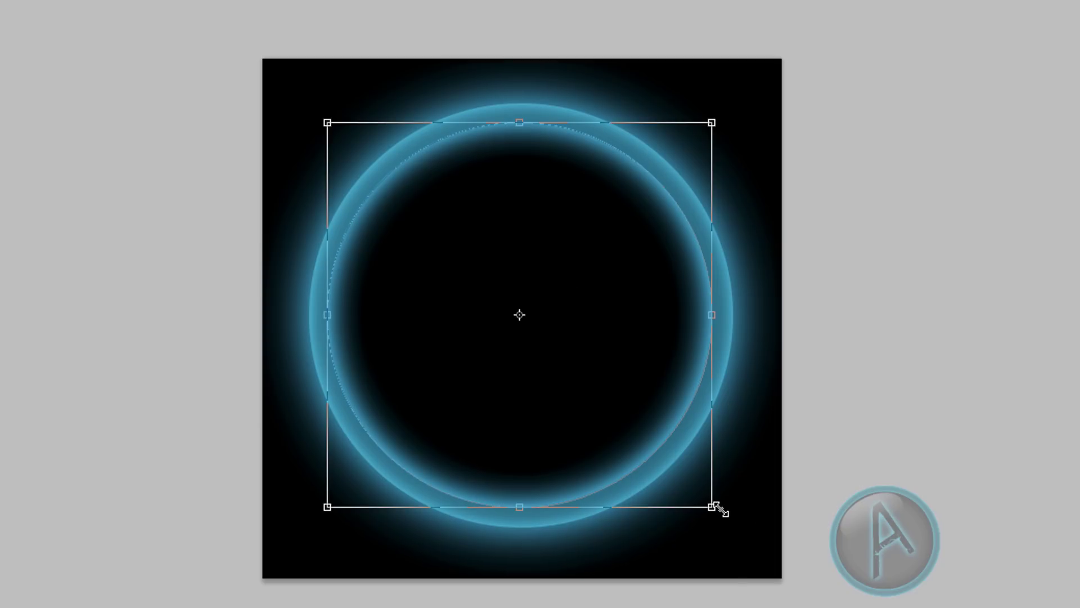
{"action": "left_click_drag", "start_coordinate": [712, 505], "coordinate": [710, 502]}
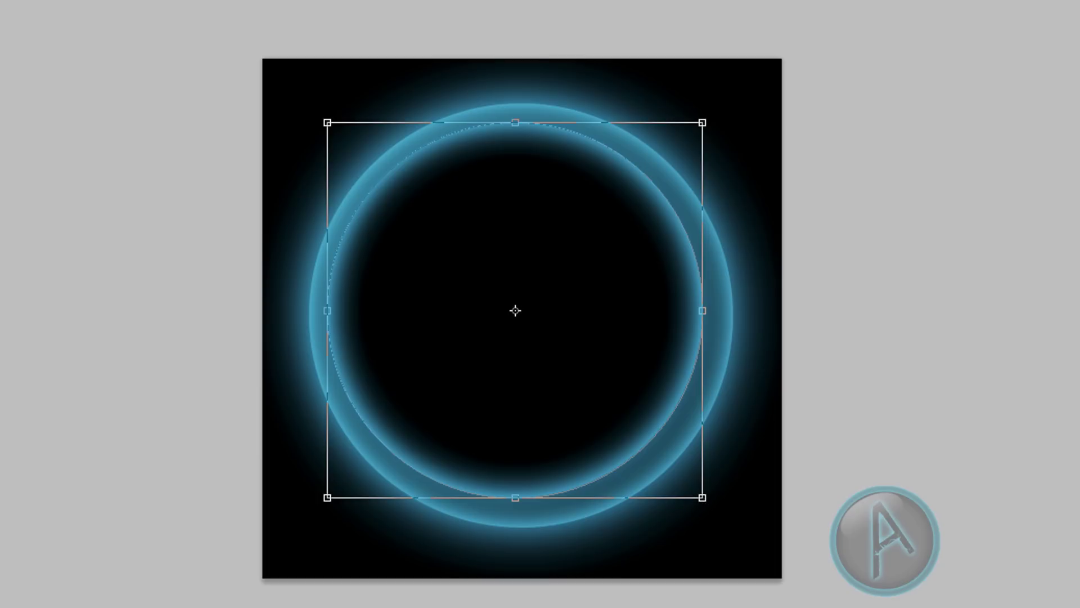
{"action": "key", "text": "Return"}
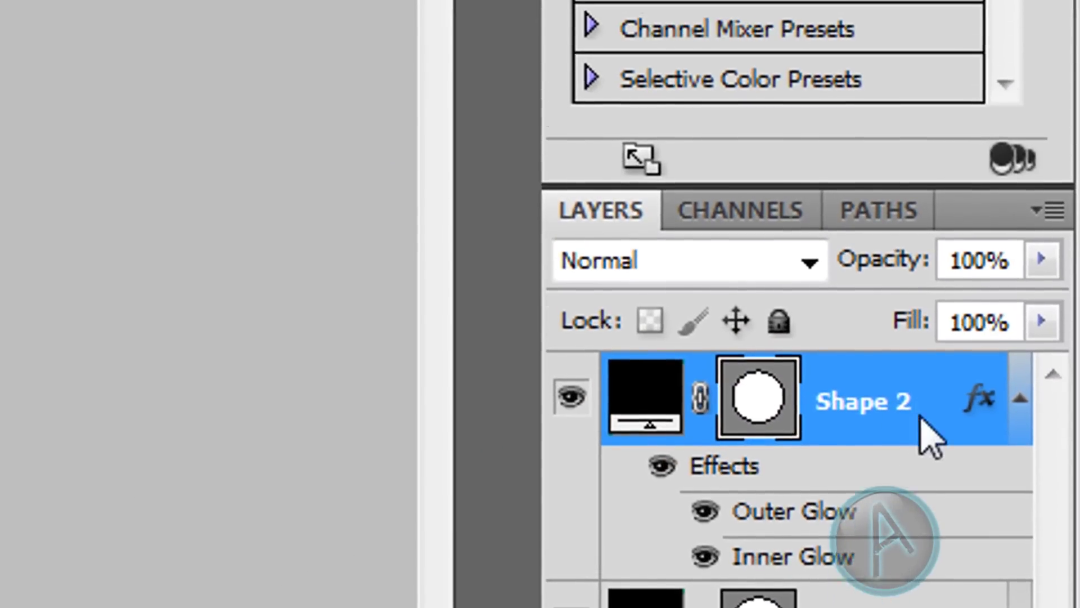
Step: In the Shape 2 layer's blending options, set the Outer Glow to 100% opacity and 24 px size
{"action": "right_click", "coordinate": [920, 352]}
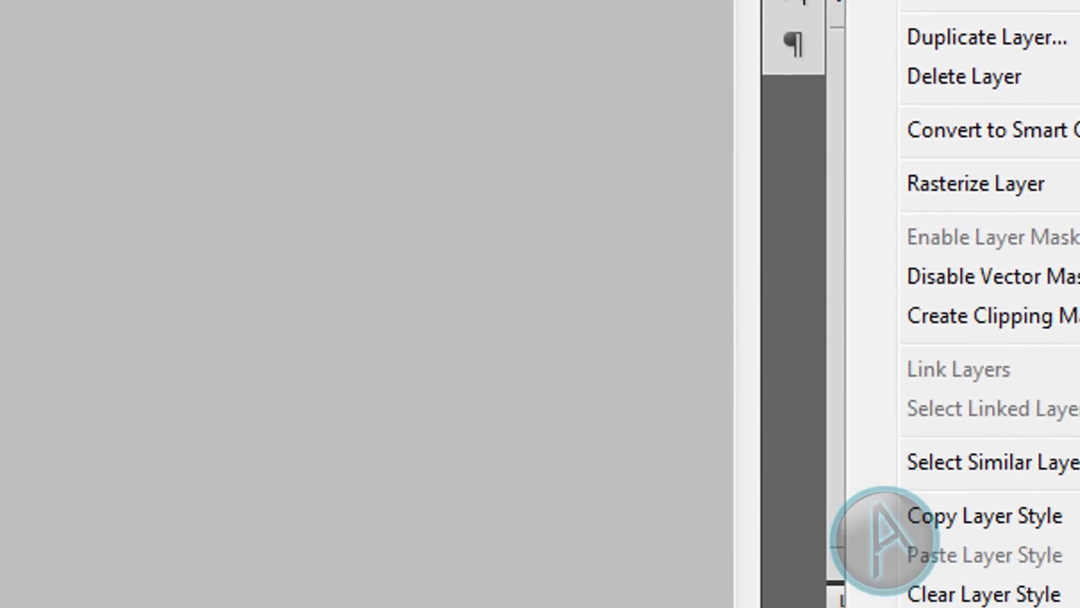
{"action": "left_click", "coordinate": [764, 99]}
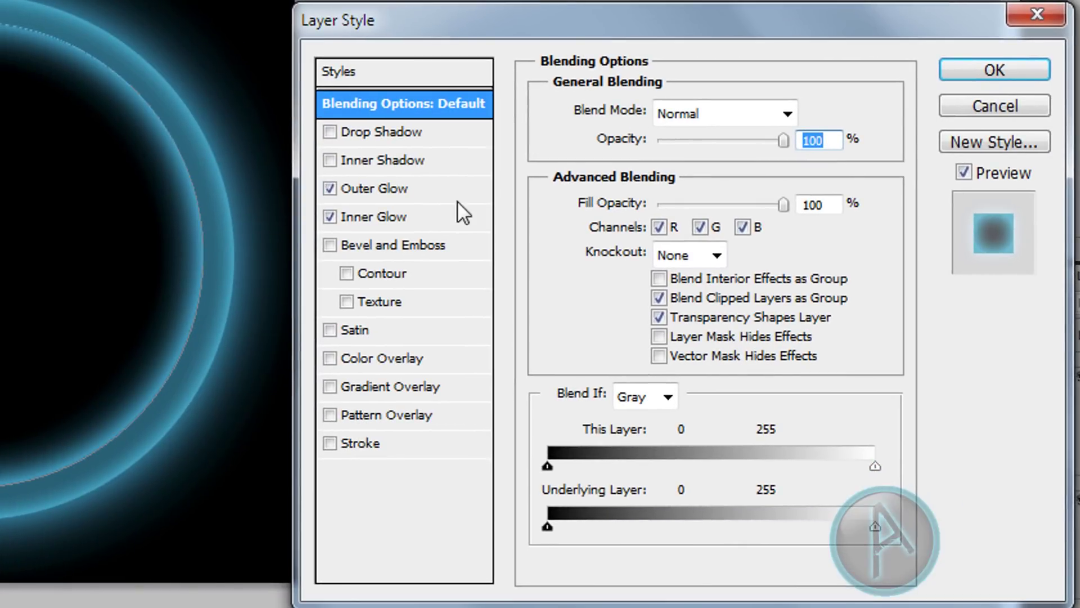
{"action": "left_click", "coordinate": [385, 195]}
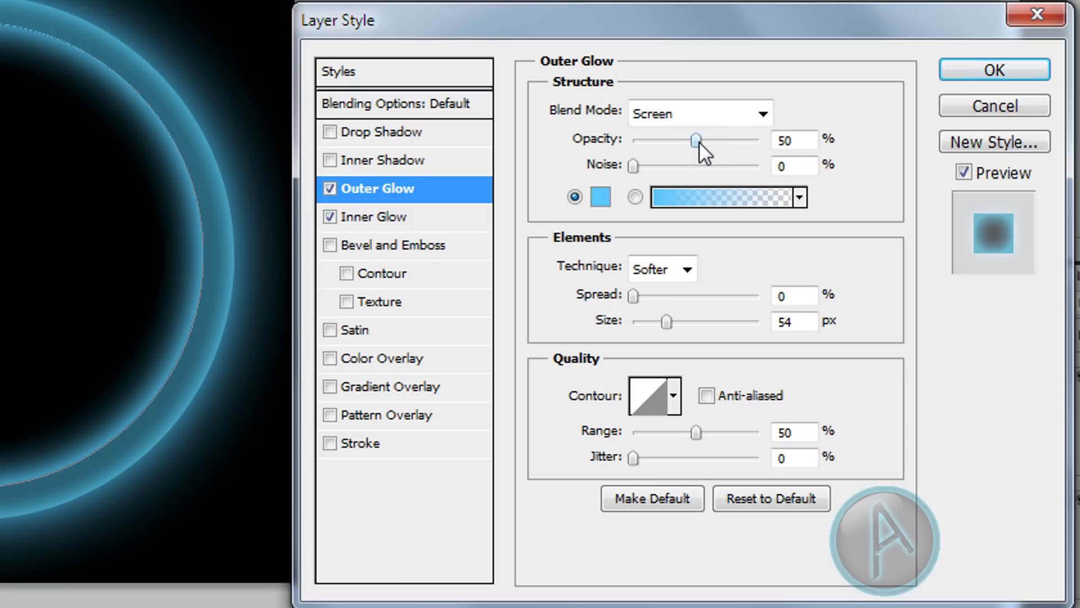
{"action": "left_click_drag", "start_coordinate": [698, 141], "coordinate": [761, 143]}
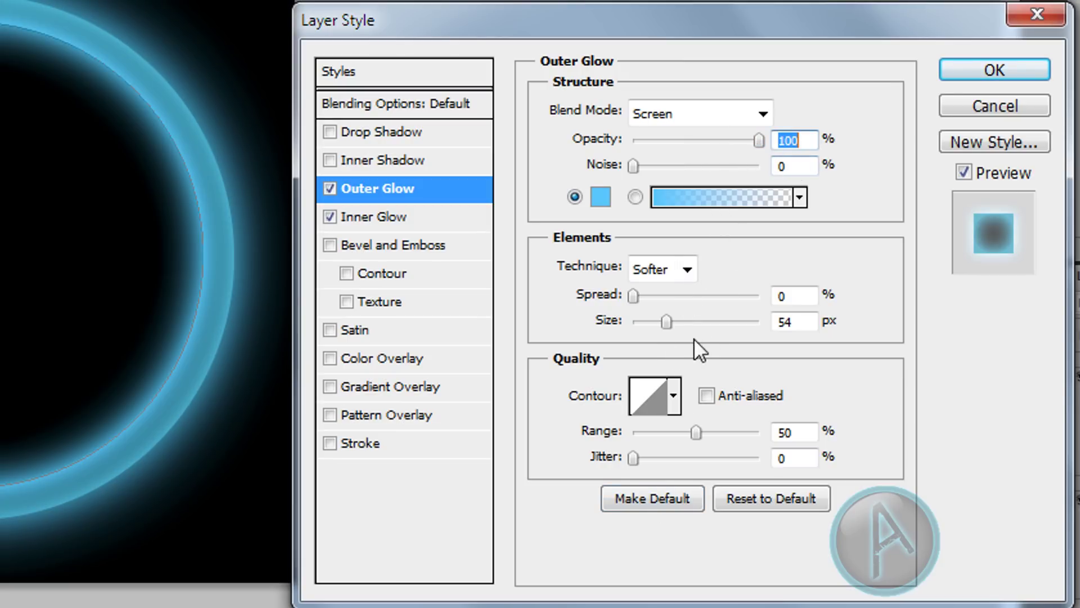
{"action": "mouse_move", "coordinate": [666, 323]}
{"action": "left_mouse_down"}
{"action": "mouse_move", "coordinate": [645, 327]}
{"action": "mouse_move", "coordinate": [655, 323]}
{"action": "left_mouse_up"}
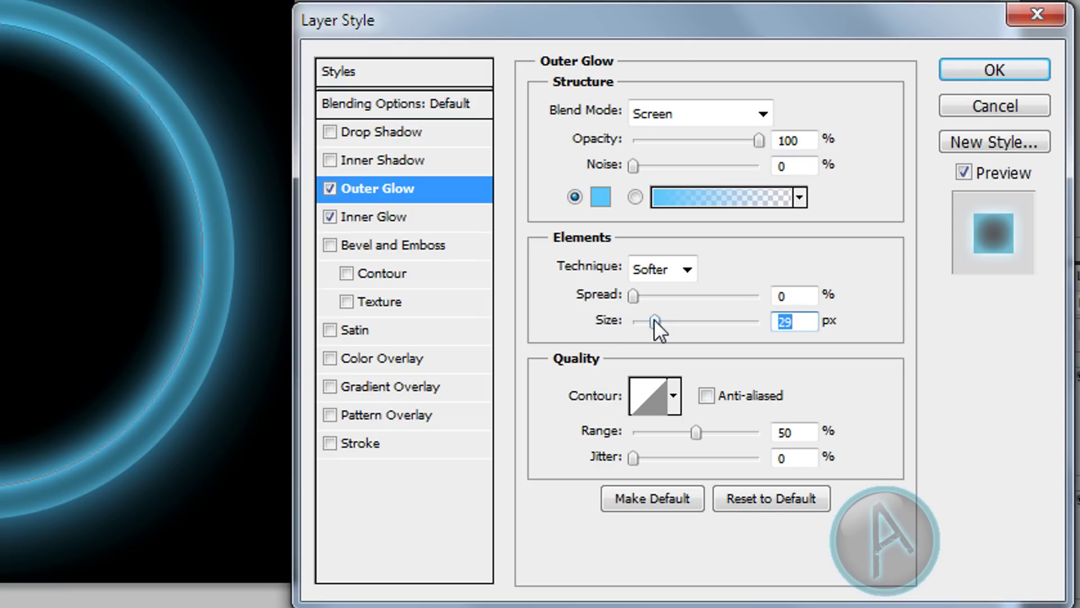
{"action": "left_click_drag", "start_coordinate": [654, 319], "coordinate": [652, 321]}
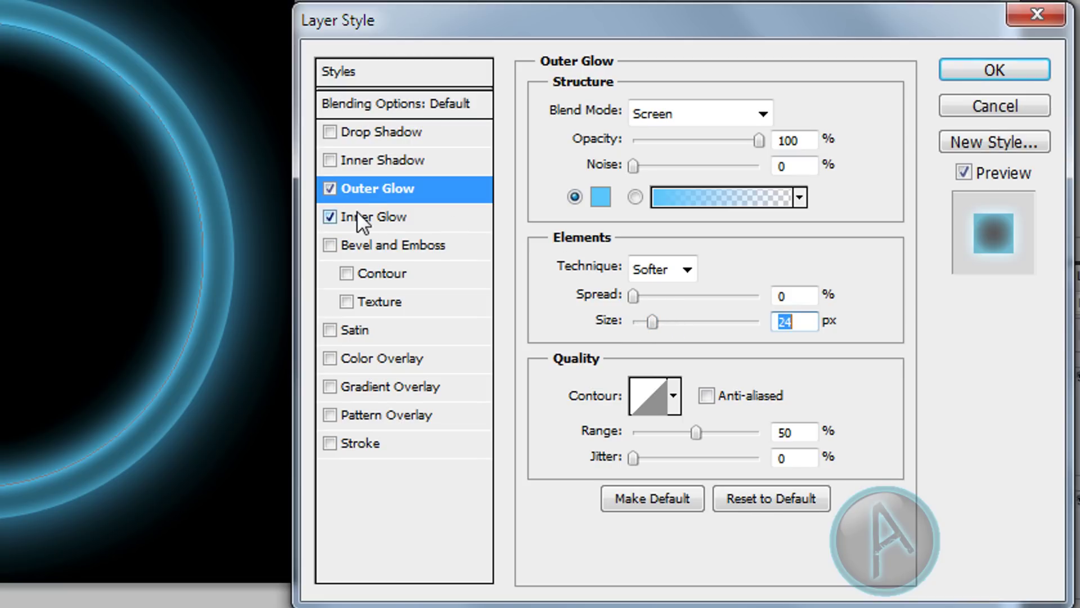
Step: Switch Shape 2's Inner Glow to a gradient fill and set the gradient's starting colour stop to dark grey #424242
{"action": "left_click", "coordinate": [384, 217]}
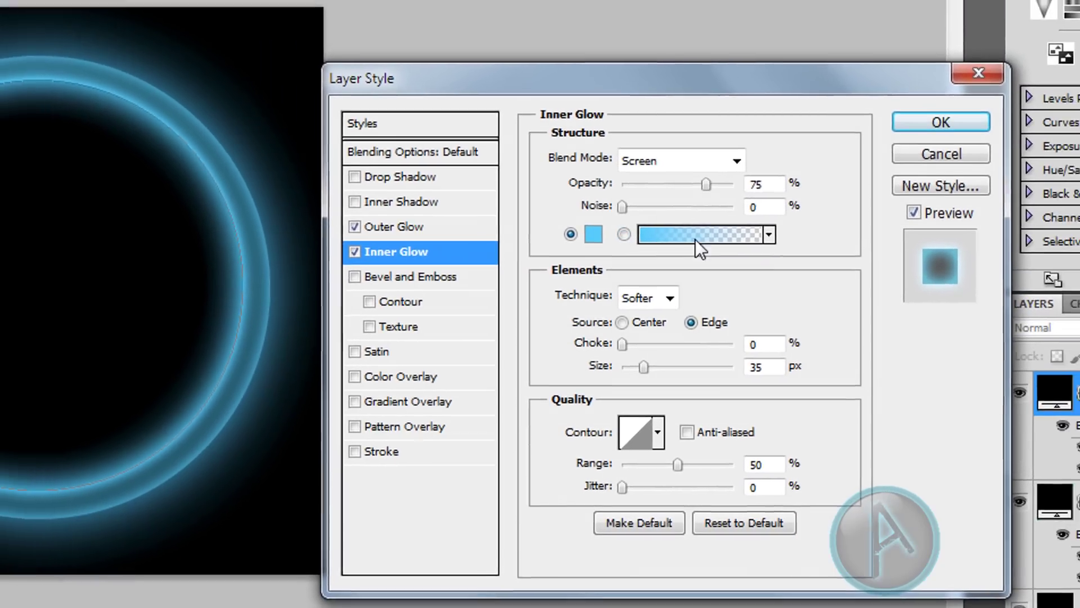
{"action": "left_click", "coordinate": [694, 238]}
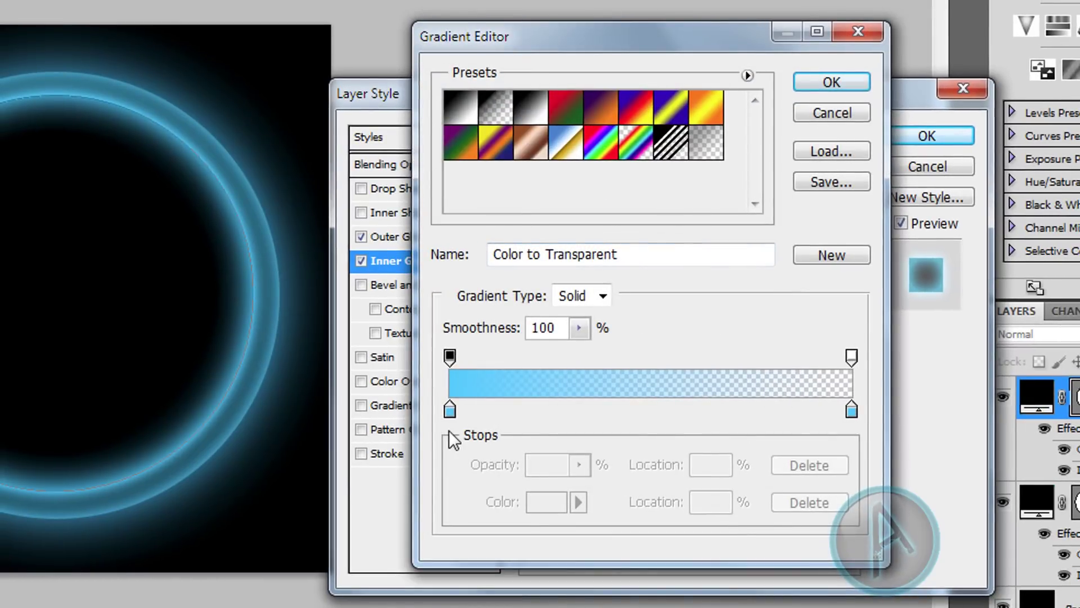
{"action": "left_click", "coordinate": [450, 408]}
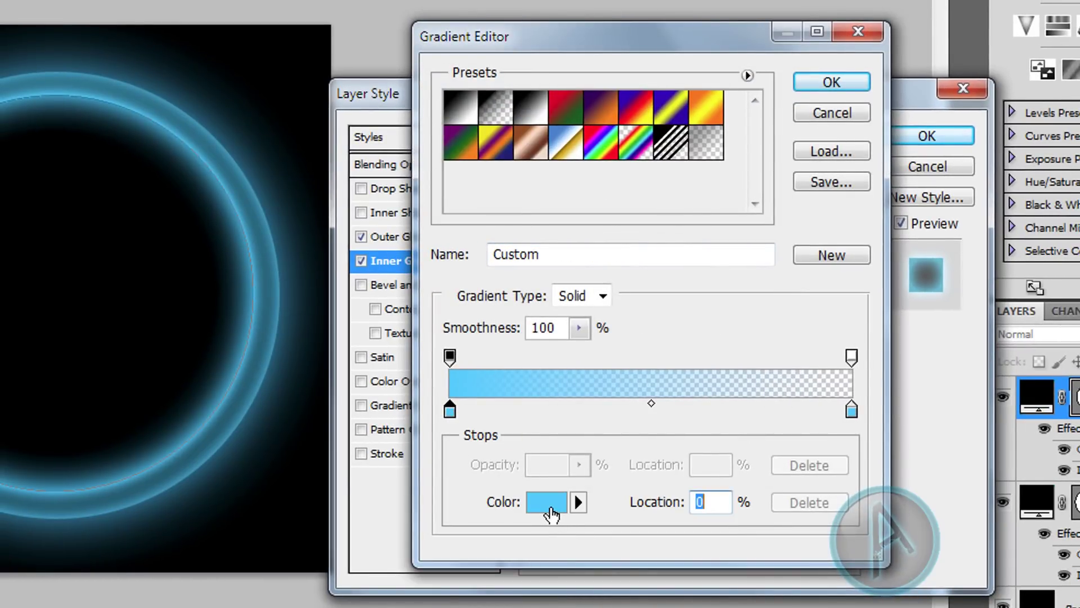
{"action": "left_click", "coordinate": [553, 512]}
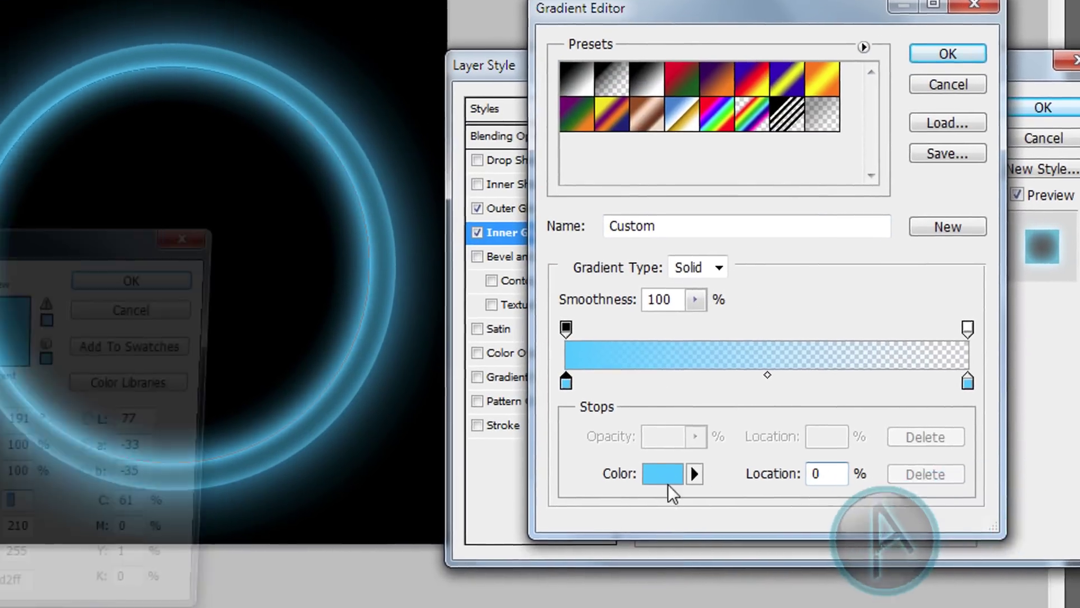
{"action": "left_click_drag", "start_coordinate": [0, 482], "coordinate": [0, 507]}
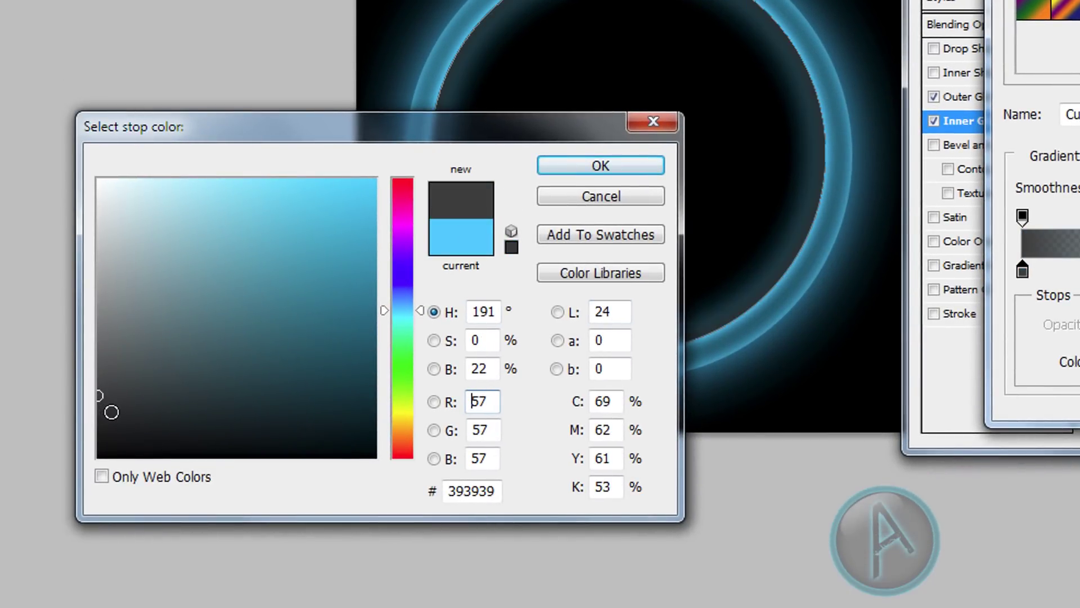
{"action": "mouse_move", "coordinate": [111, 410]}
{"action": "left_mouse_down"}
{"action": "mouse_move", "coordinate": [74, 400]}
{"action": "mouse_move", "coordinate": [109, 388]}
{"action": "mouse_move", "coordinate": [87, 387]}
{"action": "left_mouse_up"}
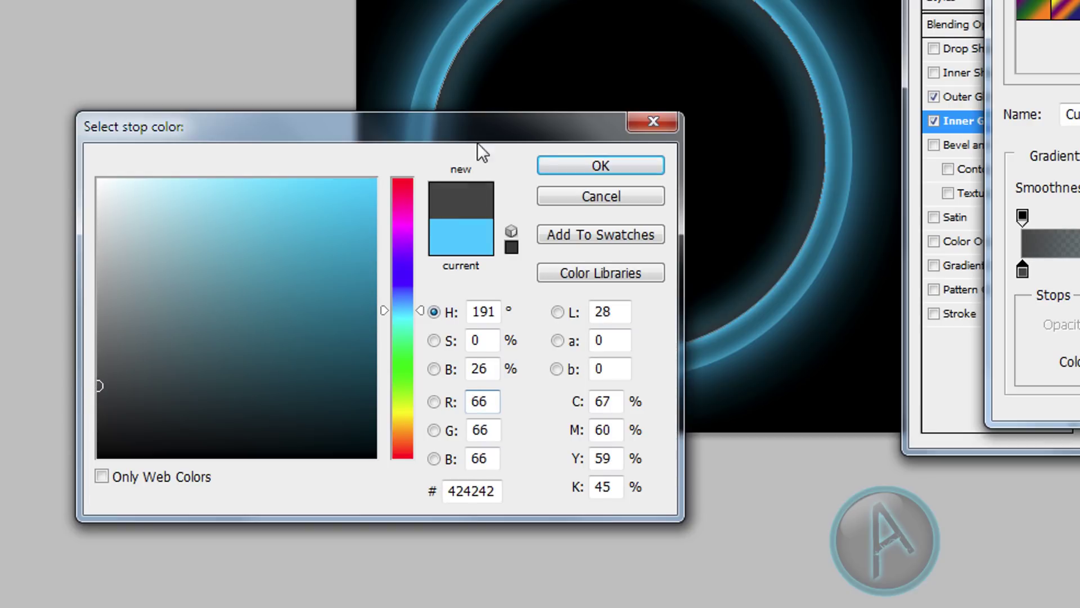
{"action": "left_click", "coordinate": [609, 168]}
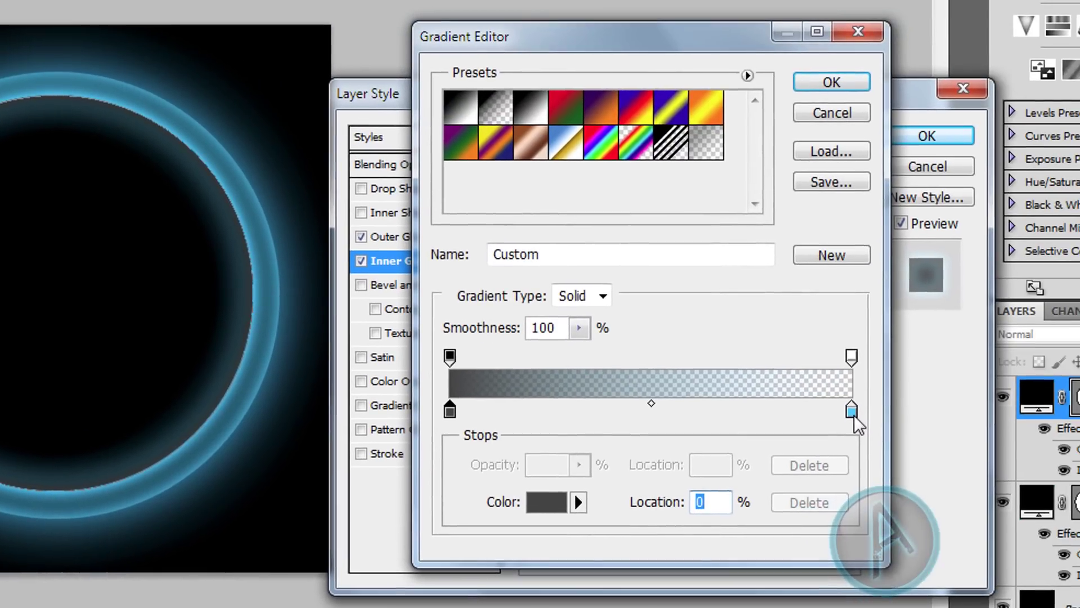
Step: Set the Inner Glow gradient's end colour stop to #272727, change the glow source to Center, and apply the layer style
{"action": "left_click", "coordinate": [852, 410]}
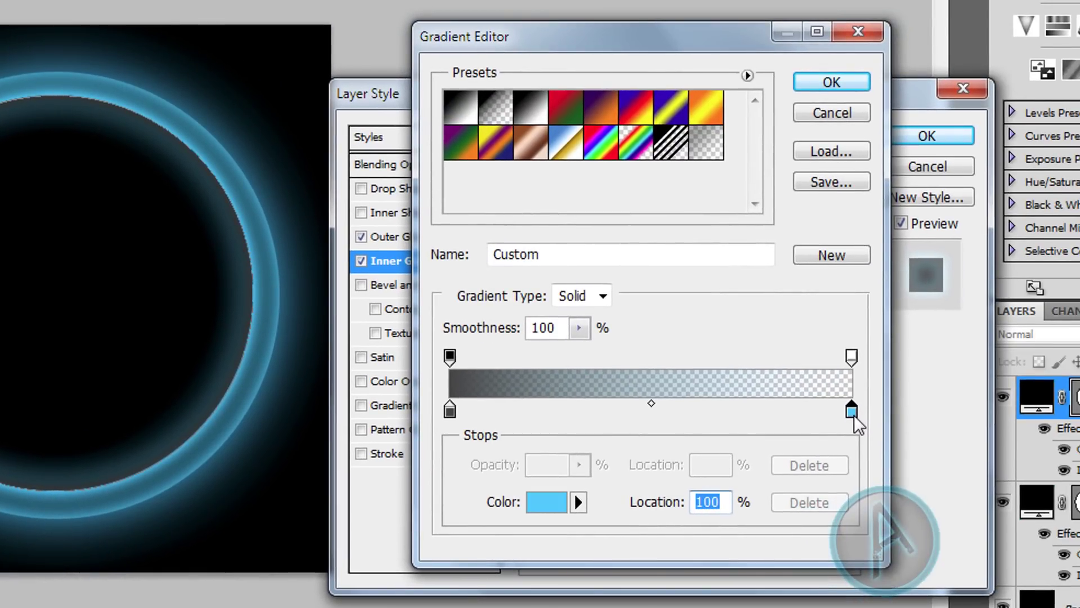
{"action": "left_click", "coordinate": [533, 513]}
{"action": "left_click_drag", "start_coordinate": [102, 397], "coordinate": [92, 415]}
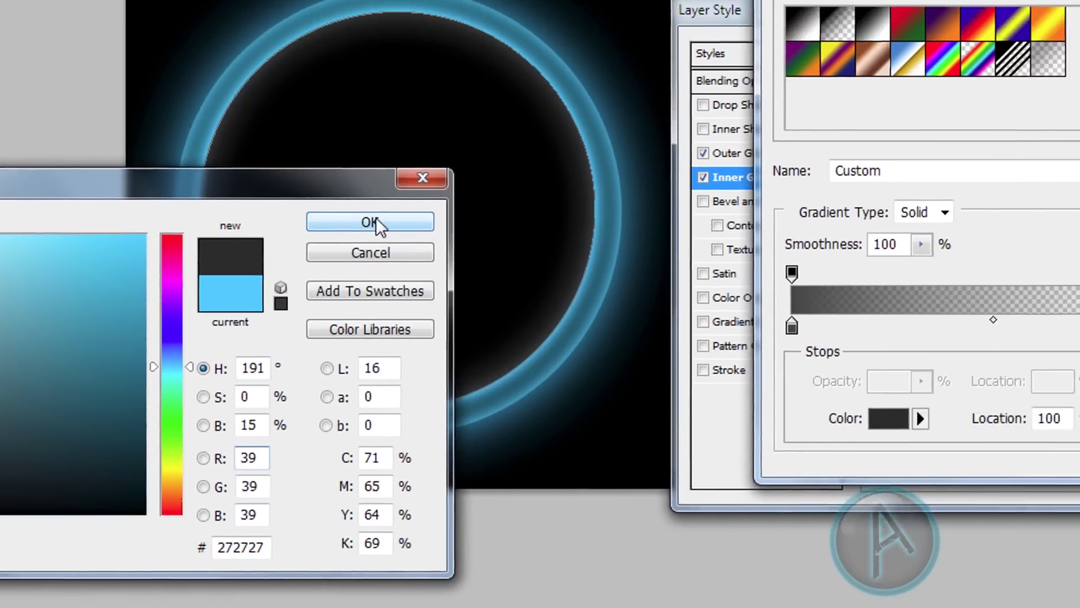
{"action": "left_click", "coordinate": [605, 164]}
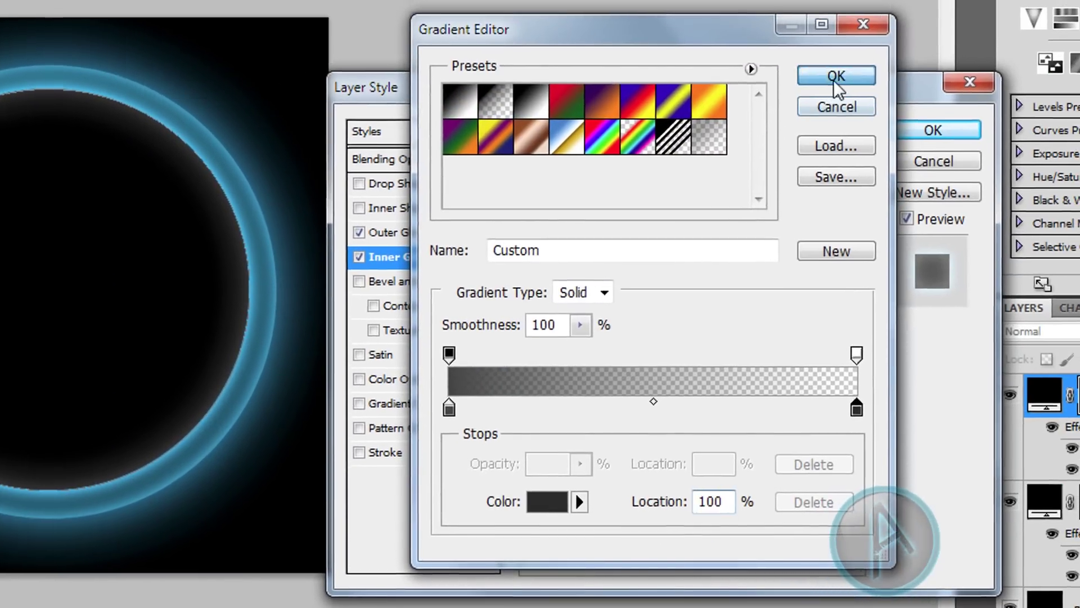
{"action": "left_click", "coordinate": [830, 83]}
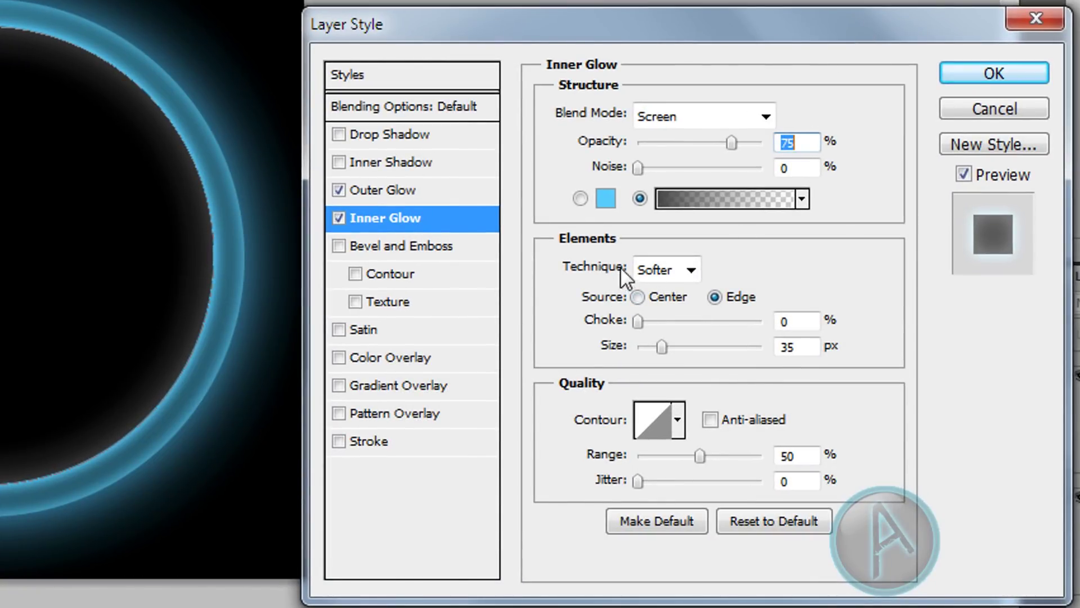
{"action": "left_click", "coordinate": [638, 297]}
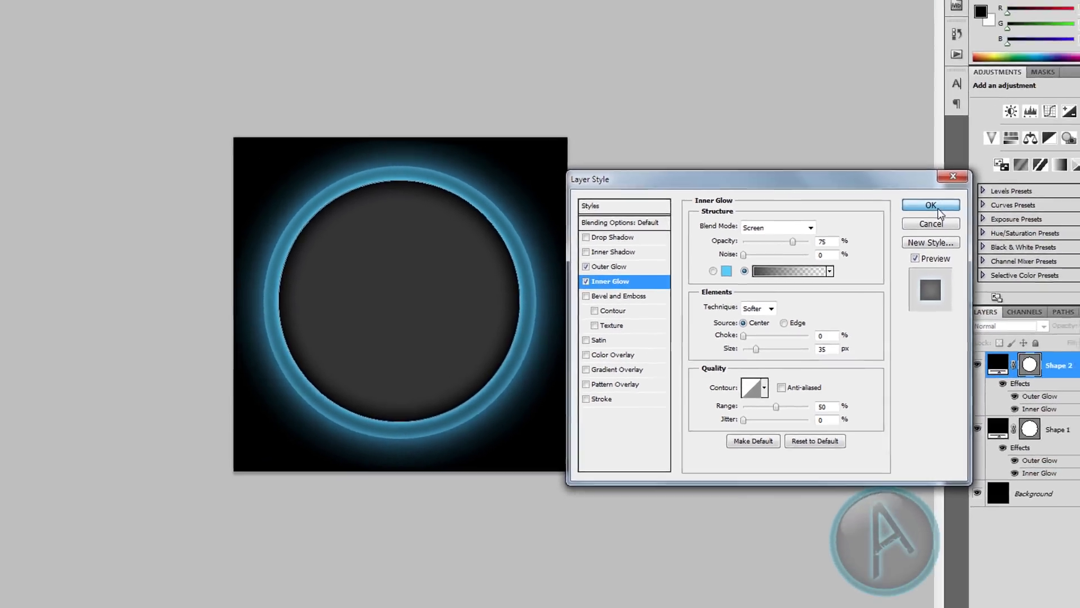
{"action": "left_click", "coordinate": [931, 206]}
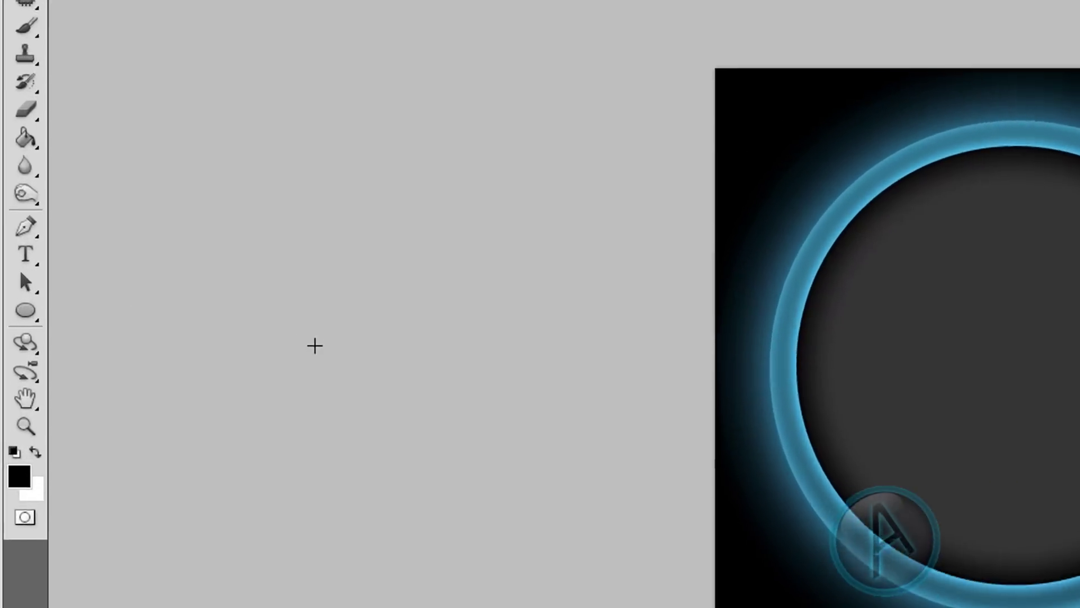
Step: Create a text box spanning nearly the whole canvas and enter the letter A in it
{"action": "left_click", "coordinate": [25, 254]}
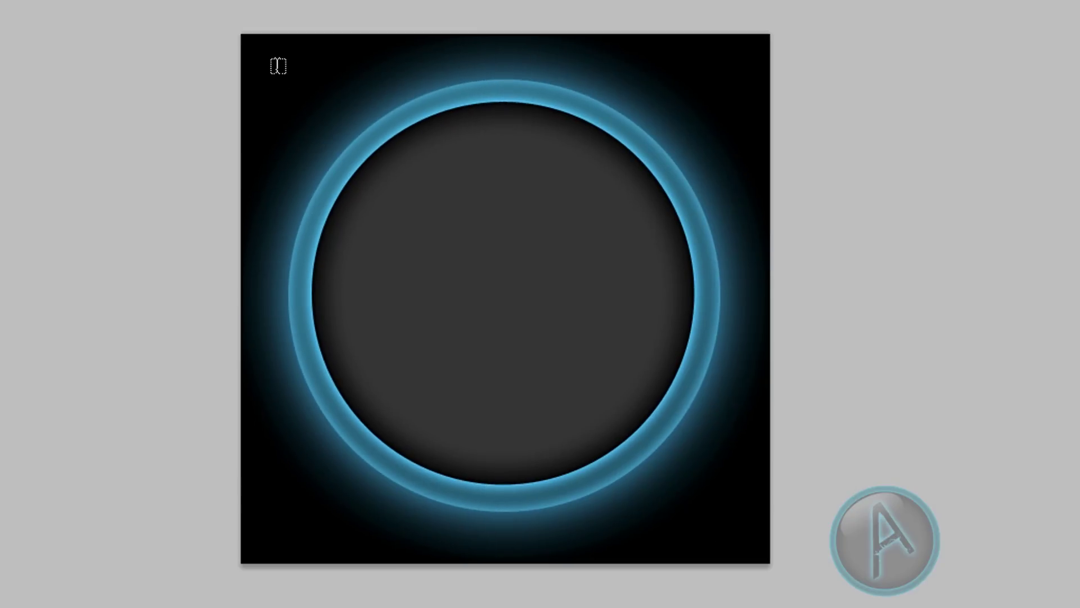
{"action": "left_click_drag", "start_coordinate": [261, 53], "coordinate": [754, 540]}
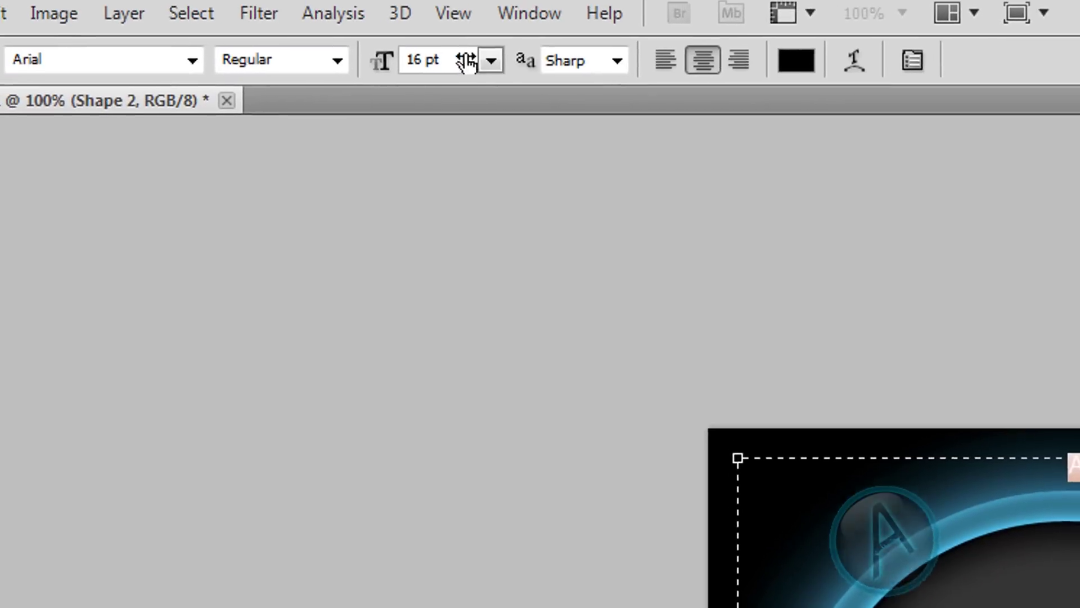
{"action": "left_click", "coordinate": [154, 0]}
Step: Set the letter A's font size to 350 pt and its font to BIRTH OF A HERO
{"action": "left_click_drag", "start_coordinate": [469, 53], "coordinate": [382, 73]}
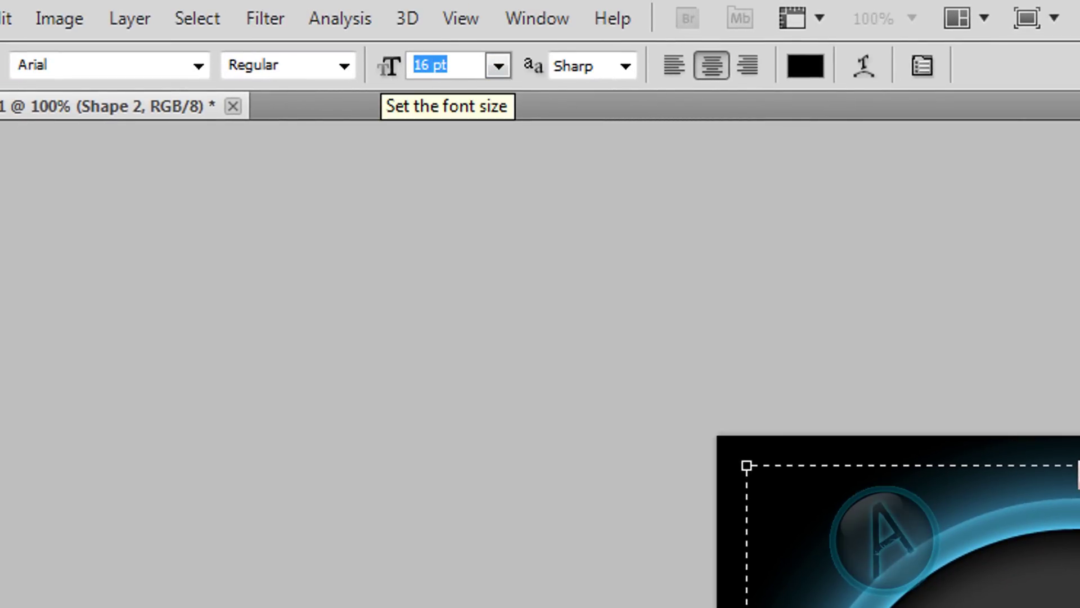
{"action": "type", "text": "350"}
{"action": "key", "text": "Return"}
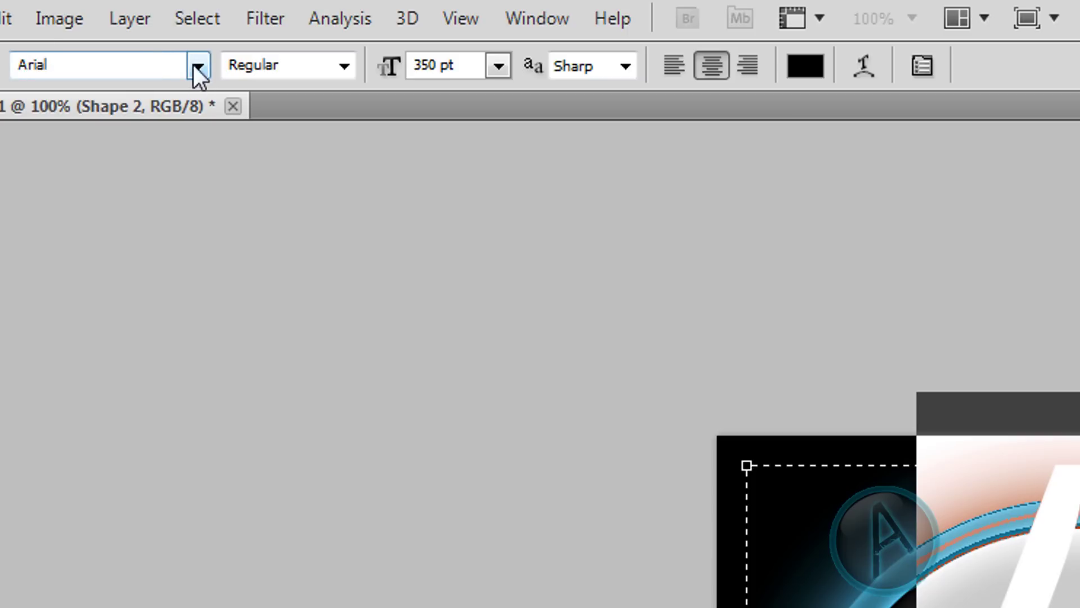
{"action": "left_click", "coordinate": [204, 76]}
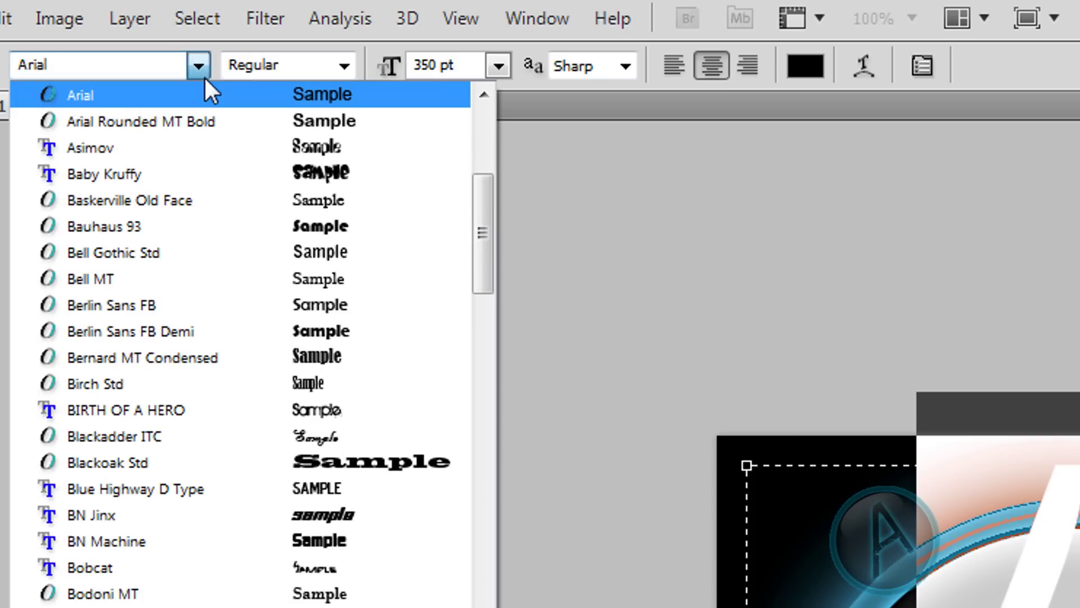
{"action": "left_click", "coordinate": [340, 410]}
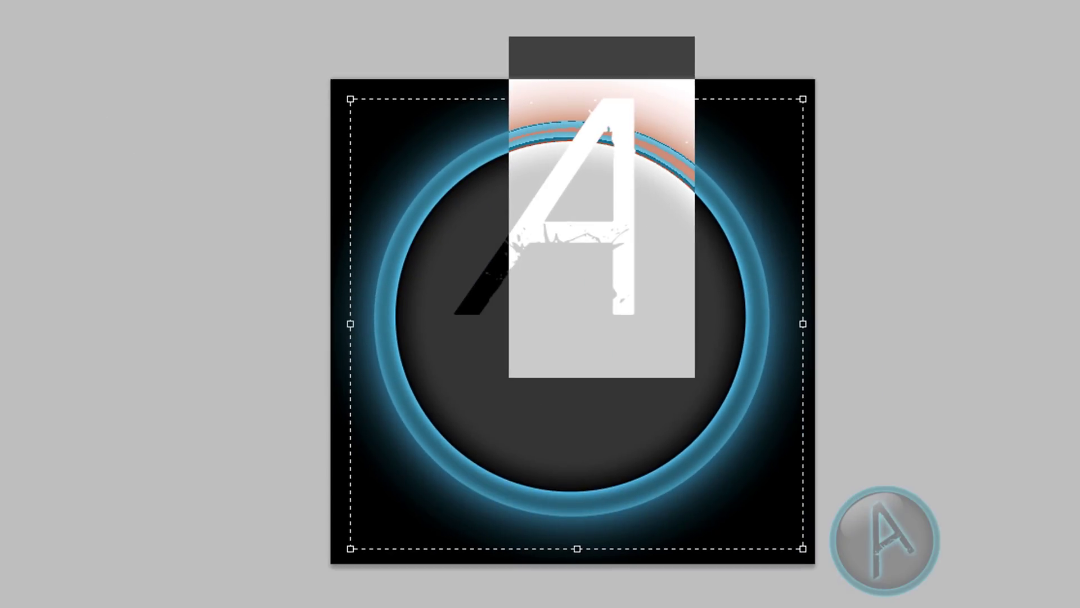
Step: Move the letter A down to the middle of the circle and copy Shape 1's layer style onto its layer
{"action": "left_click_drag", "start_coordinate": [579, 231], "coordinate": [587, 324]}
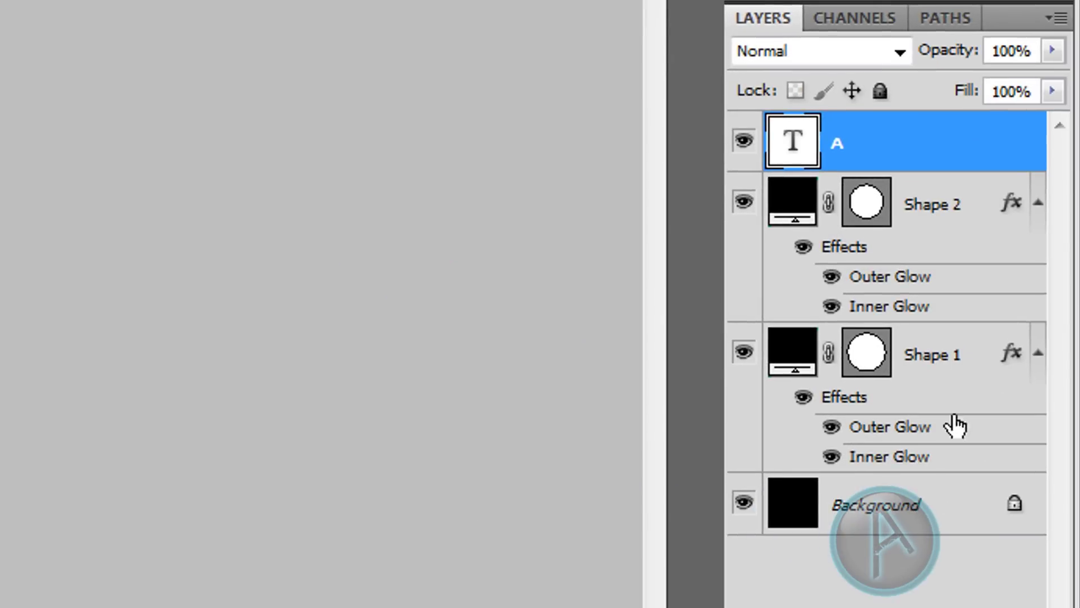
{"action": "left_click", "coordinate": [978, 371]}
{"action": "right_click", "coordinate": [979, 372]}
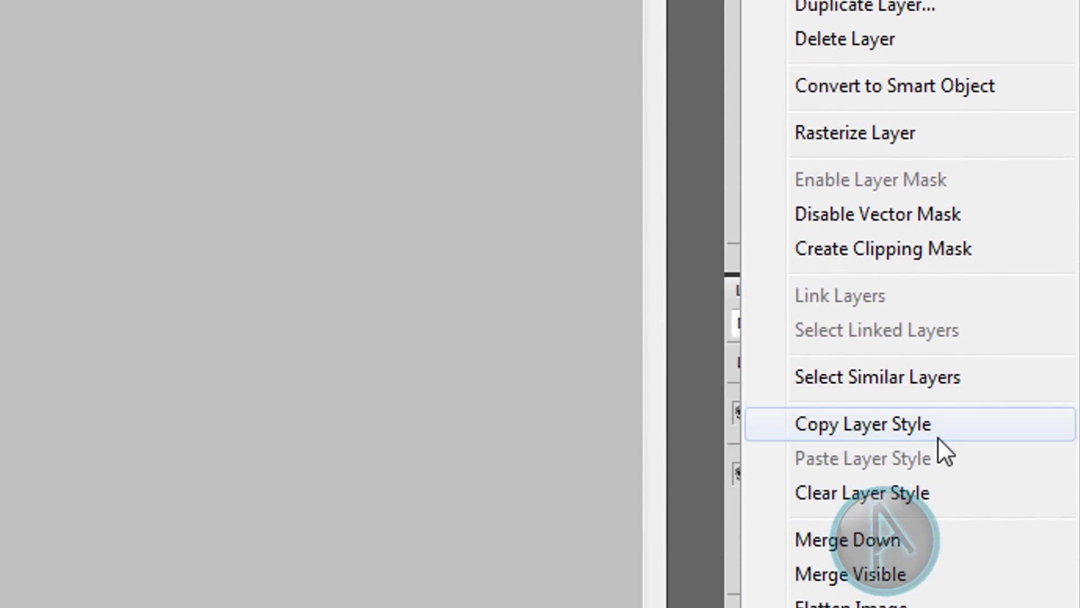
{"action": "left_click", "coordinate": [939, 437]}
{"action": "left_click", "coordinate": [945, 408]}
{"action": "right_click", "coordinate": [942, 405]}
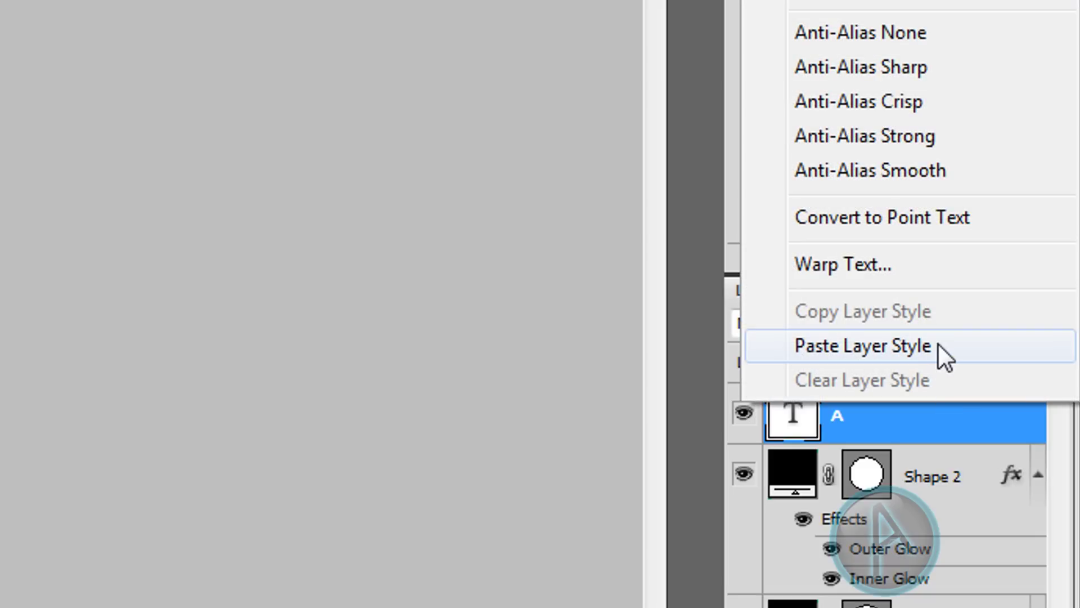
{"action": "left_click", "coordinate": [939, 345]}
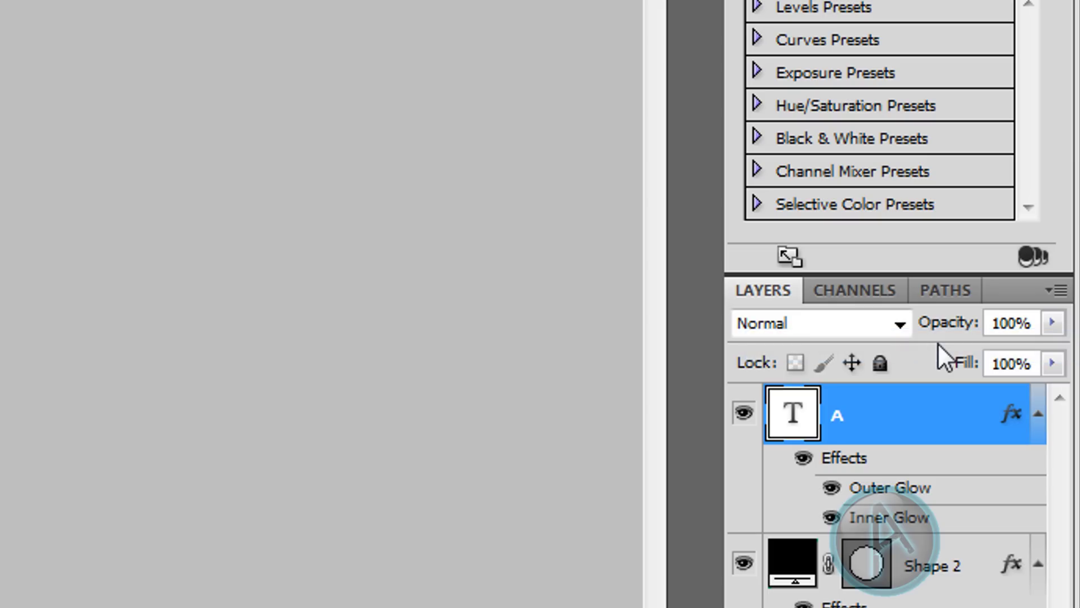
Step: Turn off the Inner Glow effect in the letter A's layer style
{"action": "double_click", "coordinate": [957, 425]}
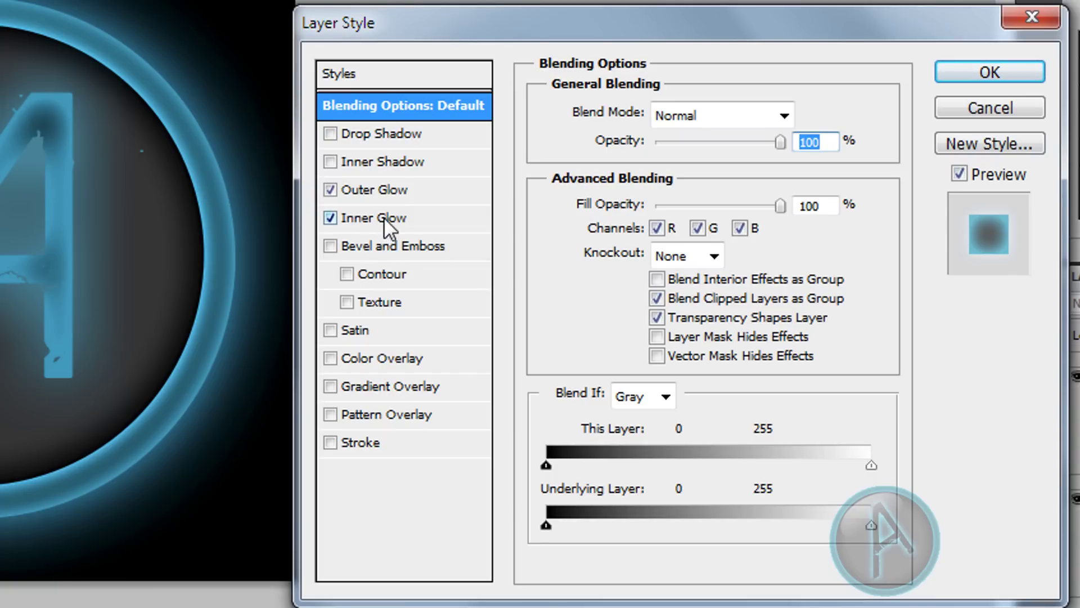
{"action": "left_click", "coordinate": [330, 217]}
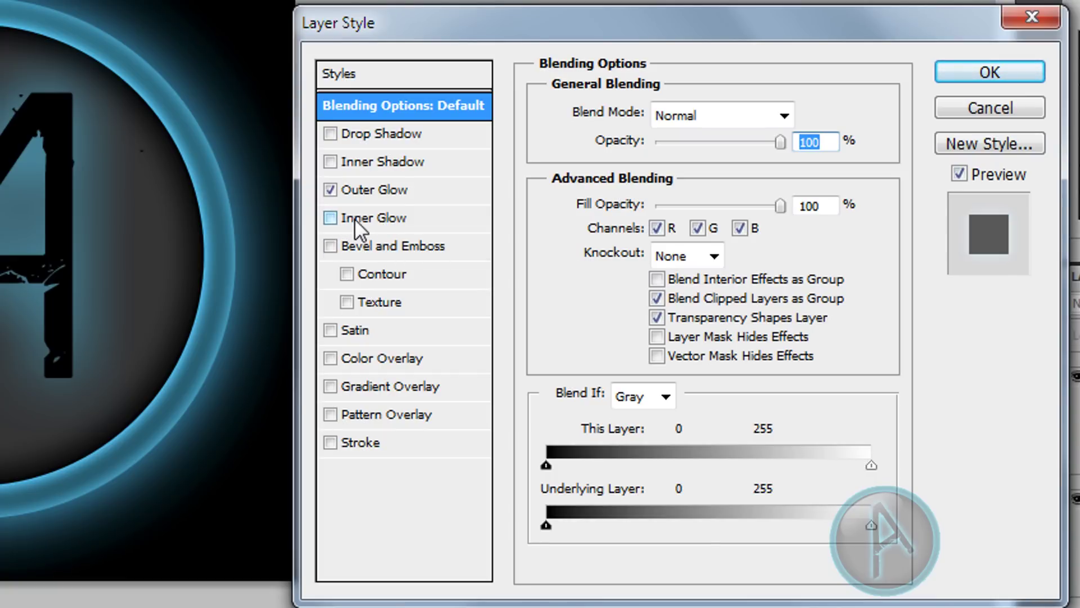
{"action": "left_click", "coordinate": [359, 218]}
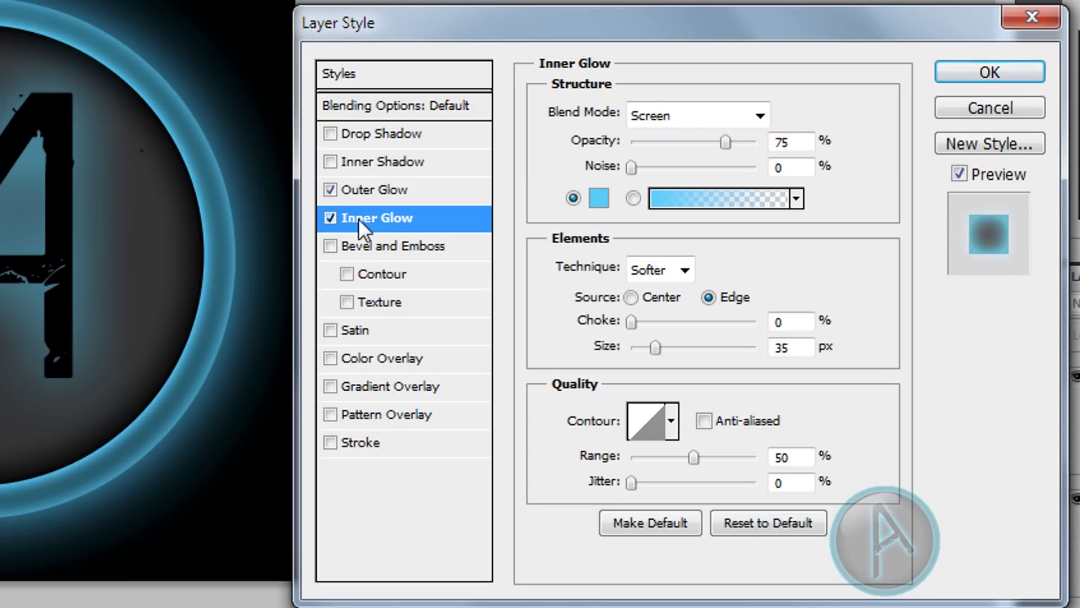
{"action": "left_click", "coordinate": [330, 218]}
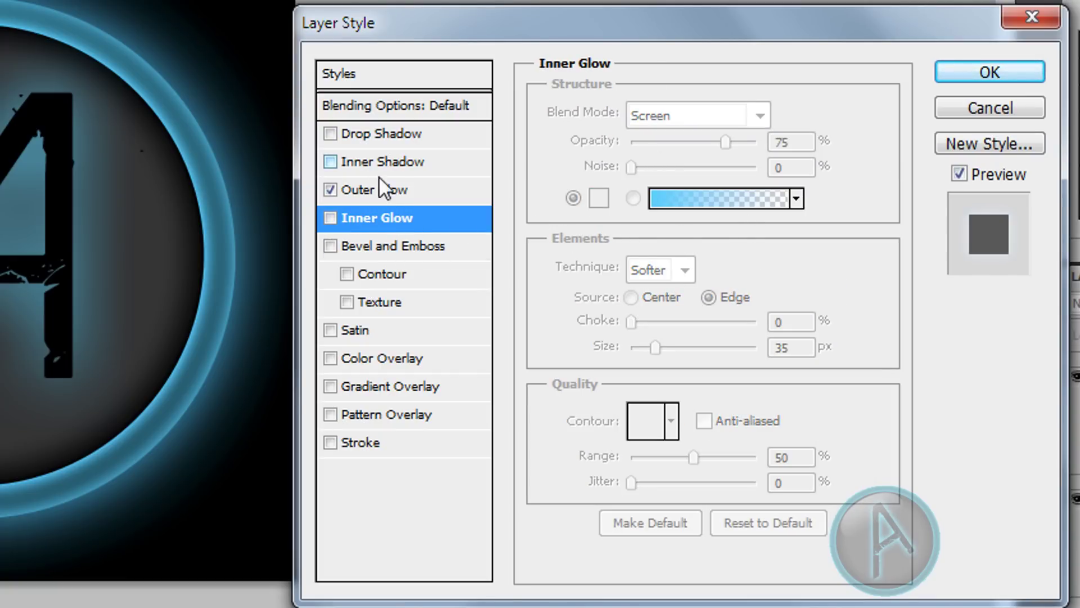
Step: Set the letter A's Outer Glow to 100% opacity and 24 px size, and apply the layer style
{"action": "left_click", "coordinate": [394, 191]}
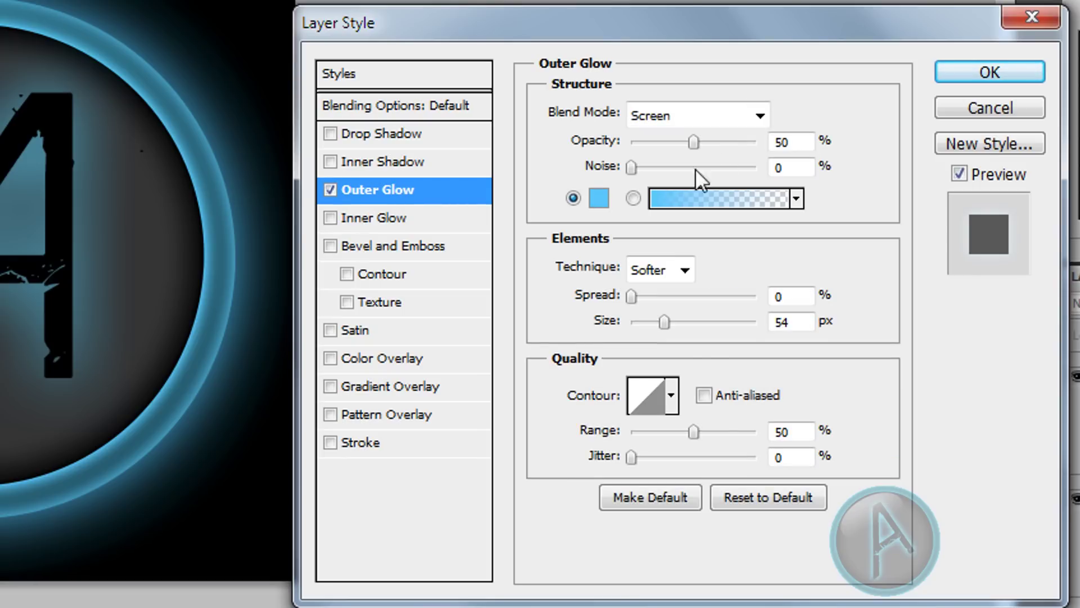
{"action": "left_click_drag", "start_coordinate": [691, 140], "coordinate": [846, 143]}
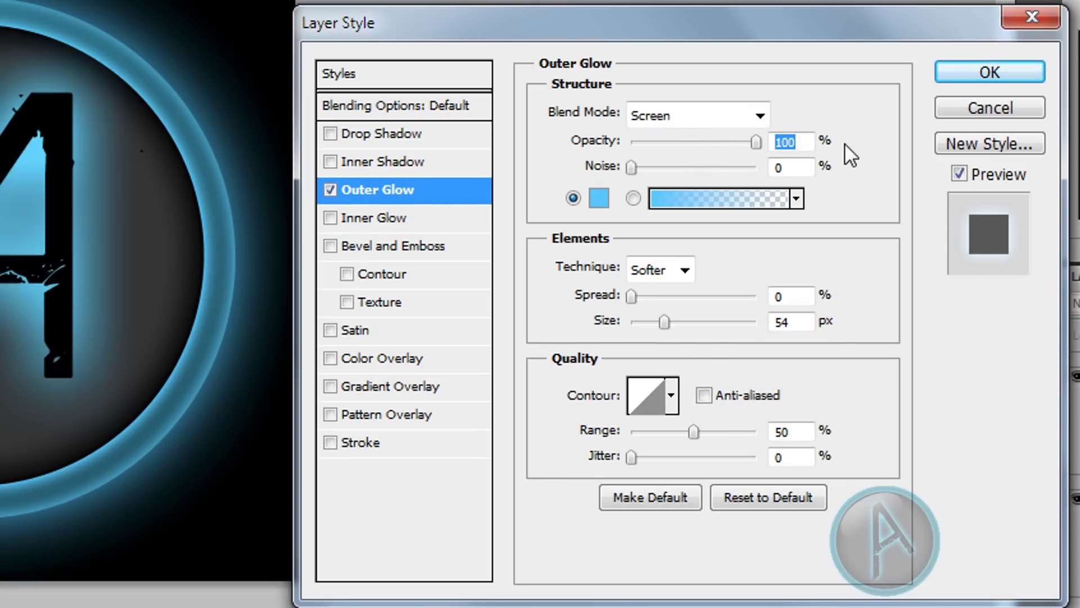
{"action": "mouse_move", "coordinate": [668, 324]}
{"action": "left_mouse_down"}
{"action": "mouse_move", "coordinate": [641, 326]}
{"action": "mouse_move", "coordinate": [651, 326]}
{"action": "left_mouse_up"}
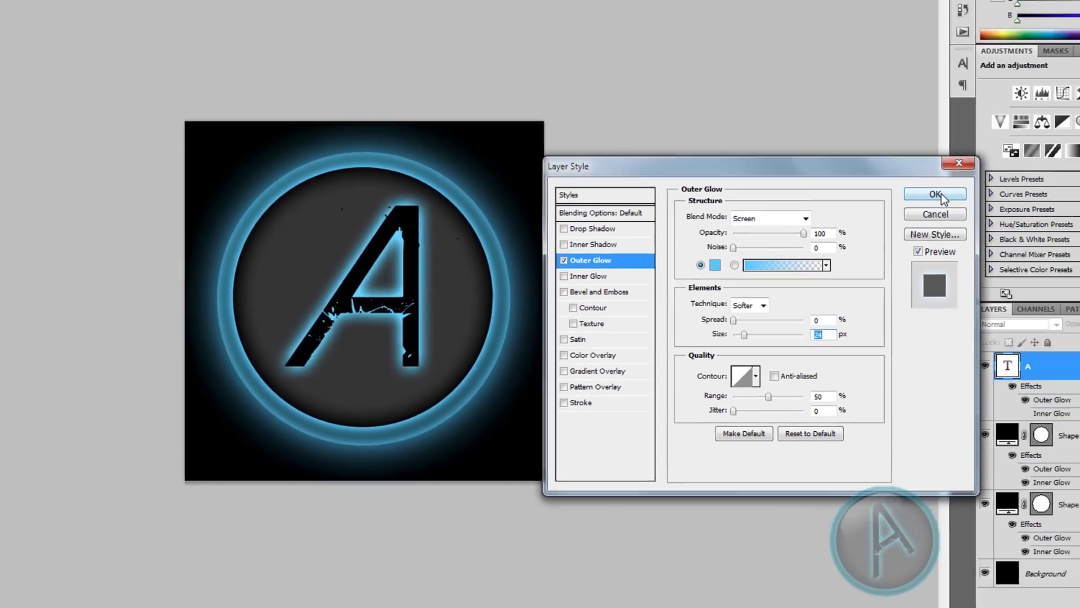
{"action": "left_click", "coordinate": [939, 195]}
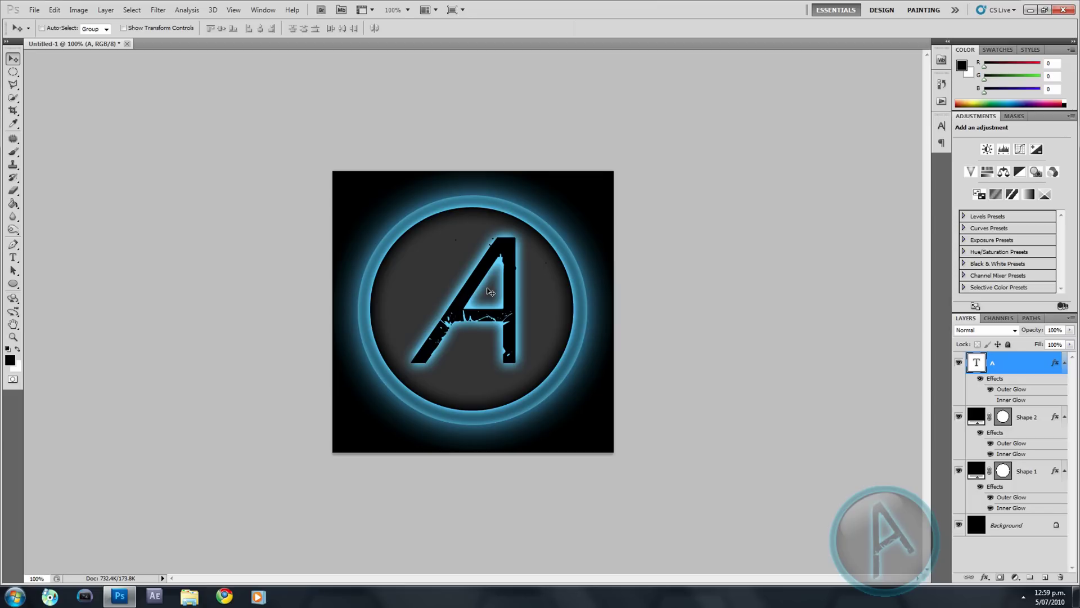
Step: Rotate the letter A counter-clockwise until its long slanted leg stands nearly vertical
{"action": "key", "text": "ctrl+t"}
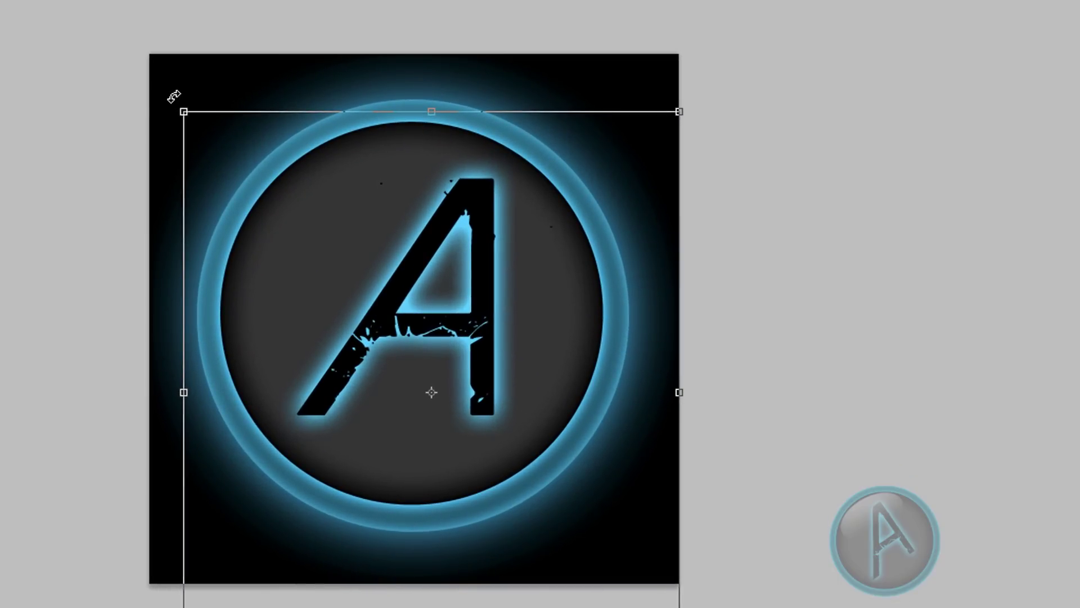
{"action": "left_click_drag", "start_coordinate": [172, 92], "coordinate": [75, 307]}
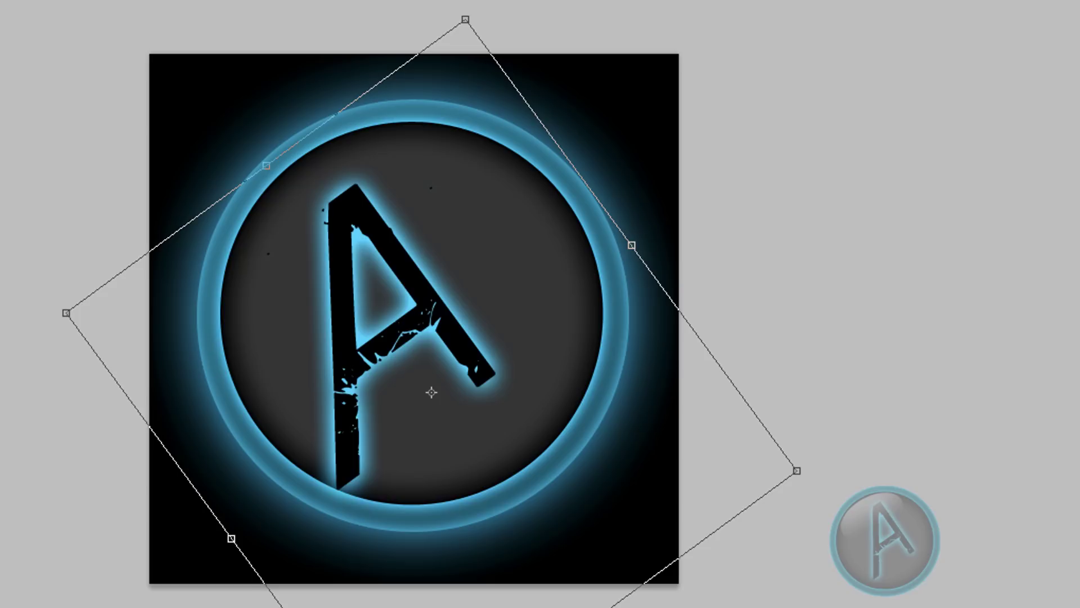
{"action": "key", "text": "Return"}
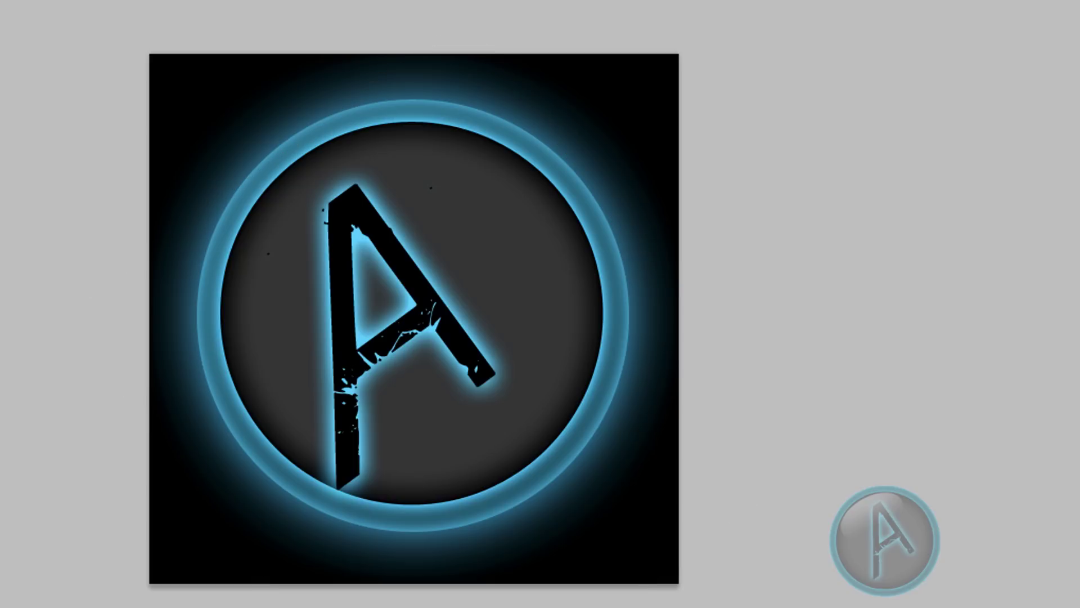
Step: Move the rotated letter A up and to the right, then nudge it into the centre of the ring
{"action": "left_click_drag", "start_coordinate": [357, 322], "coordinate": [384, 303]}
{"action": "key", "text": "Left"}
{"action": "key", "text": "Left"}
{"action": "key", "text": "Left"}
{"action": "key", "text": "Left"}
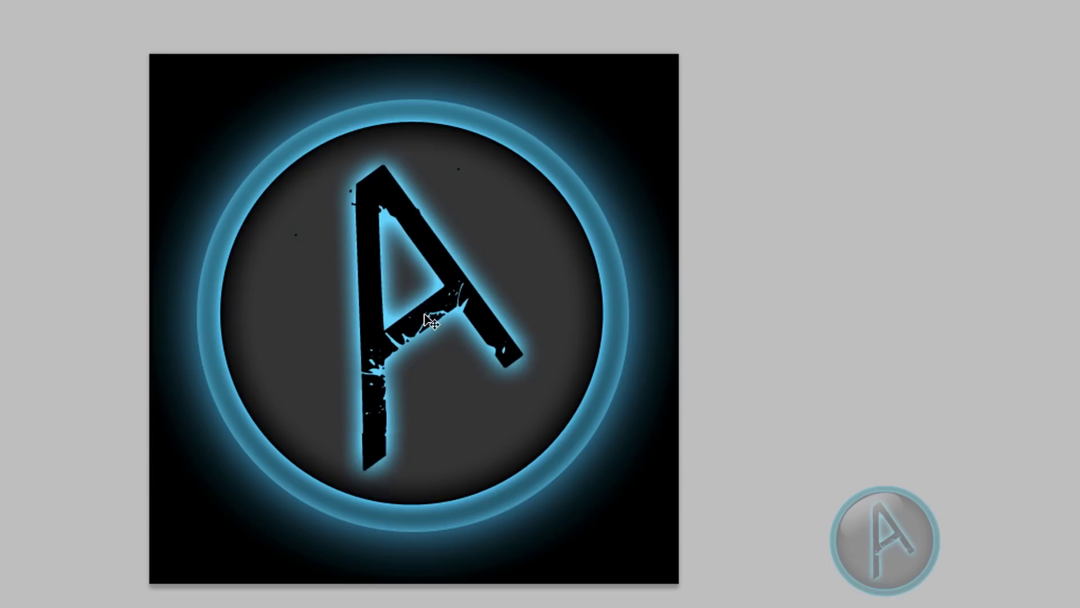
{"action": "key", "text": "Right"}
{"action": "key", "text": "Right"}
{"action": "key", "text": "Up"}
{"action": "key", "text": "Up"}
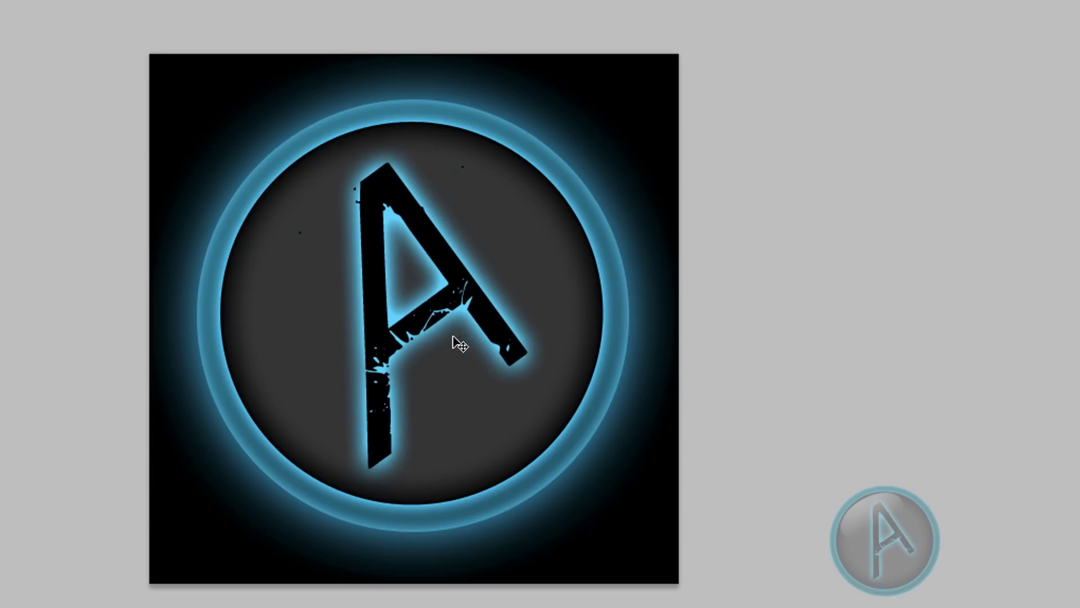
Step: Rotate the letter A slightly clockwise so its long leg is exactly upright
{"action": "key", "text": "ctrl+t"}
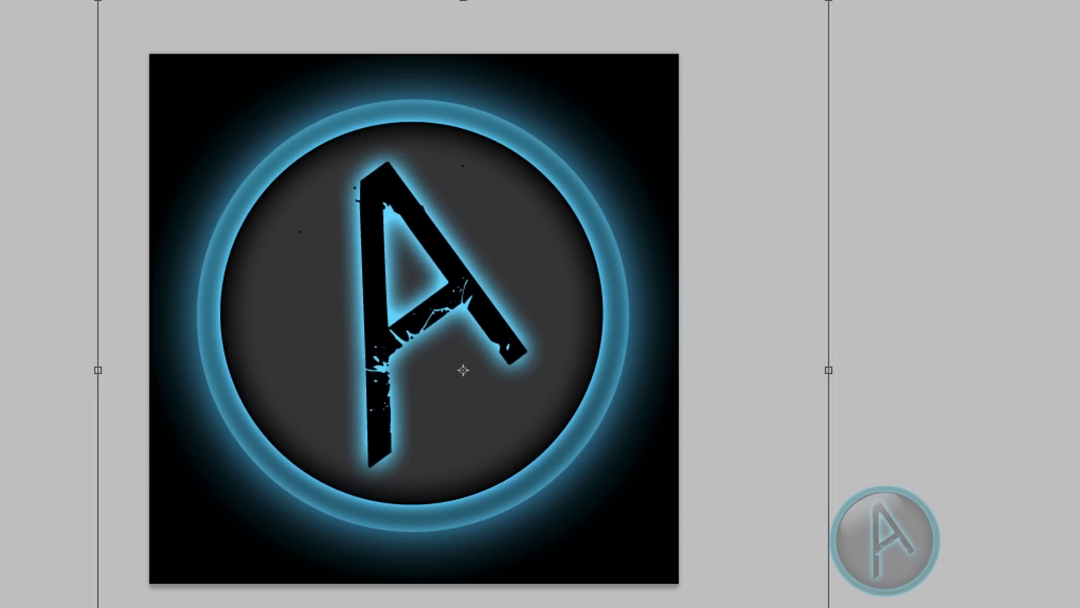
{"action": "left_click_drag", "start_coordinate": [839, 2], "coordinate": [845, 11]}
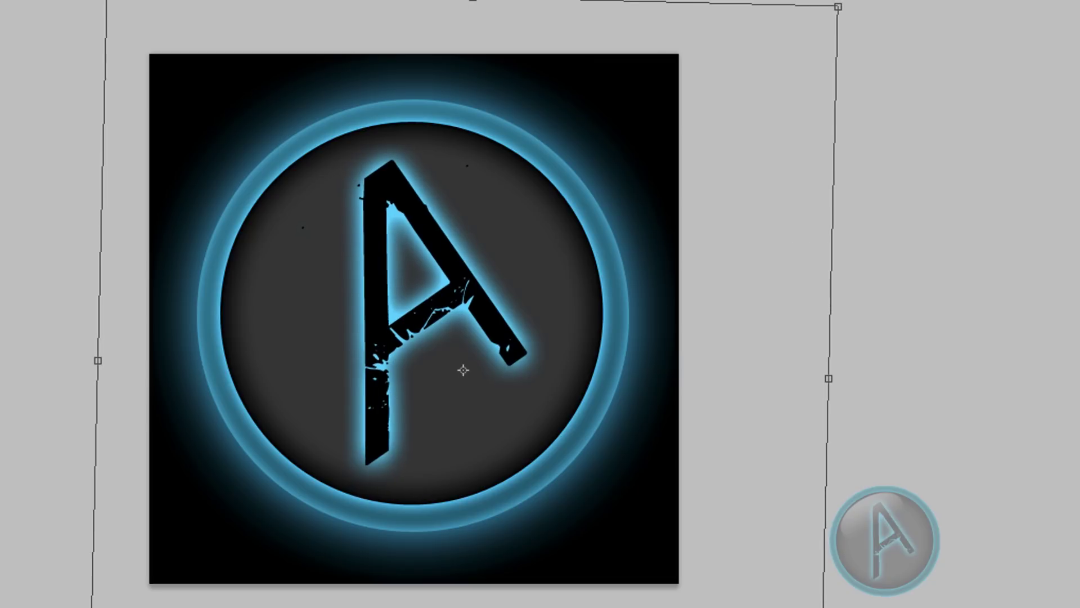
{"action": "key", "text": "Return"}
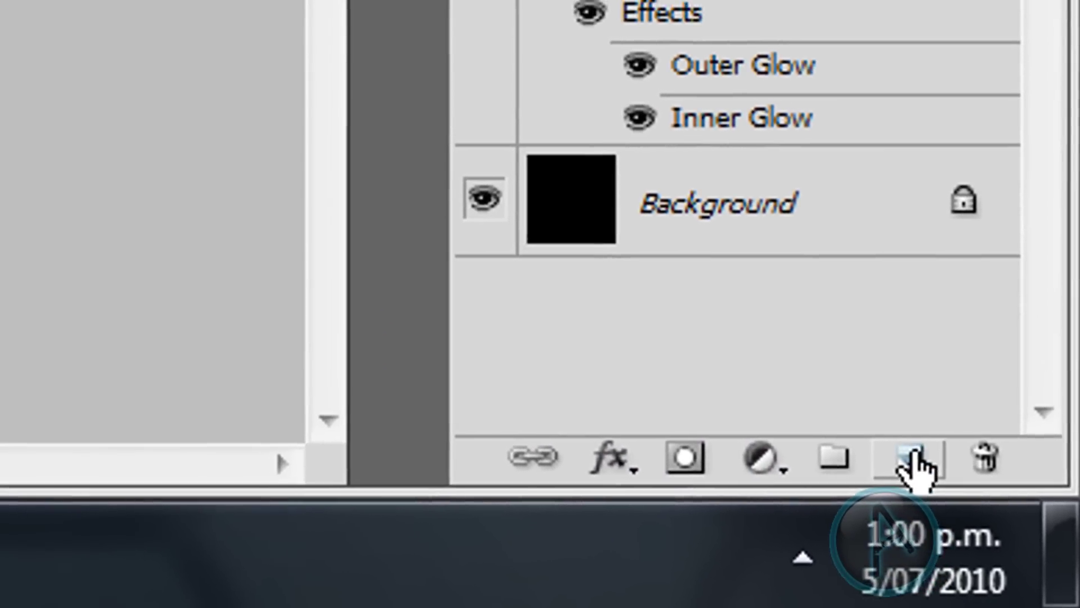
Step: Create a new empty layer above the letter A
{"action": "left_click", "coordinate": [931, 500]}
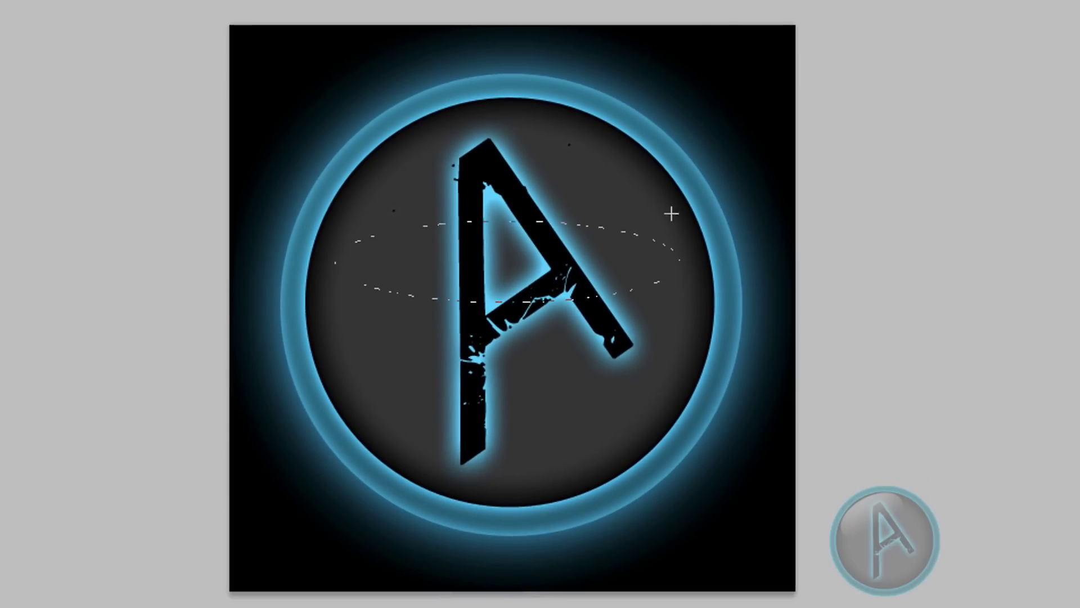
Step: Try to draw an elliptical selection across the upper part of the dark circle
{"action": "left_click_drag", "start_coordinate": [625, 204], "coordinate": [572, 202]}
{"action": "left_click_drag", "start_coordinate": [550, 201], "coordinate": [550, 201]}
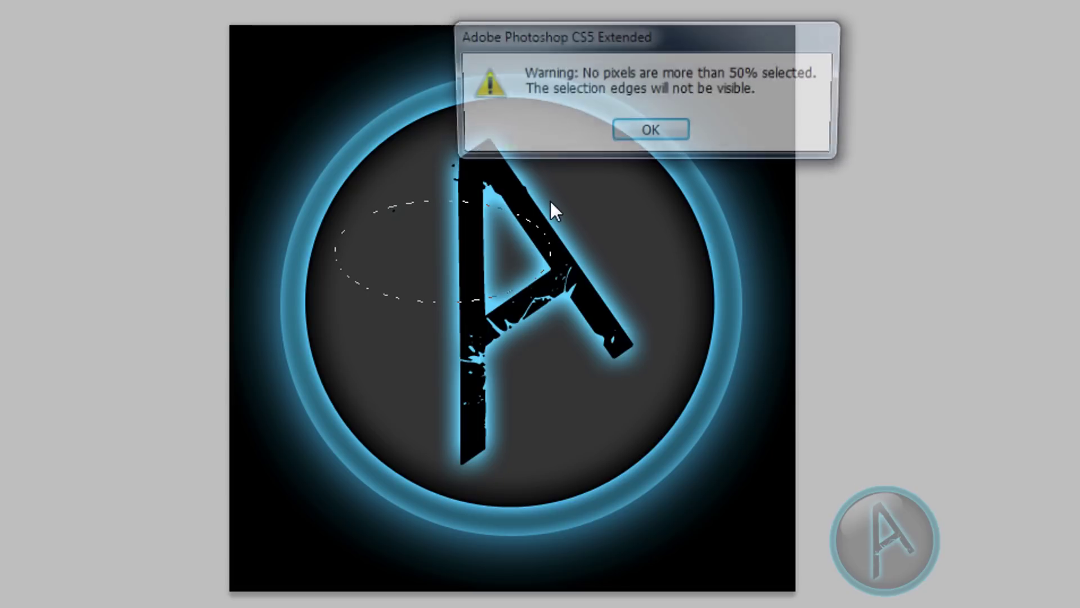
{"action": "left_click", "coordinate": [649, 130]}
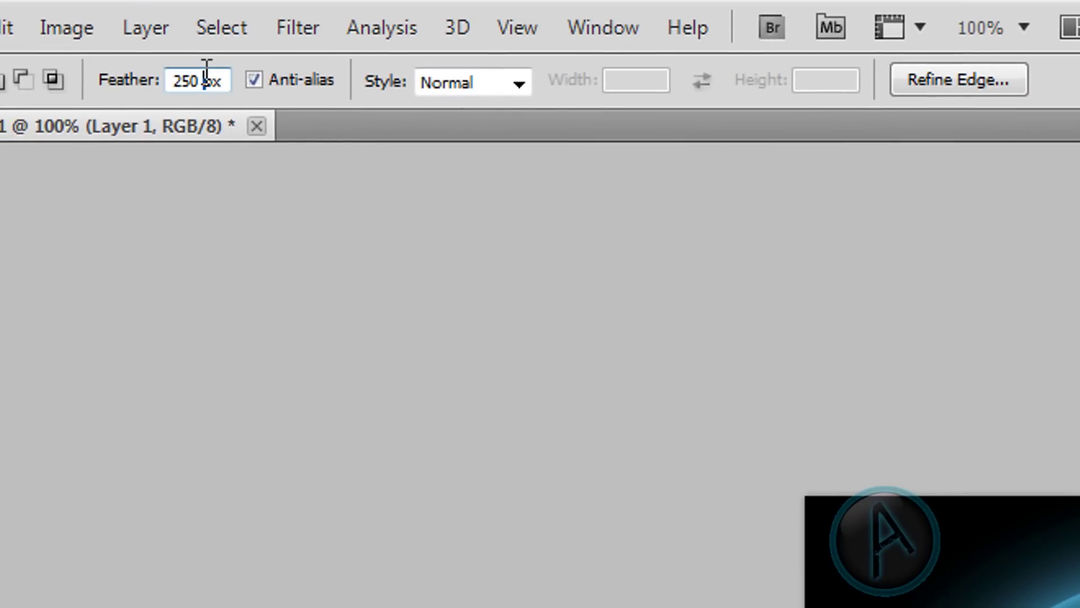
Step: Draw an elliptical selection with 0 px feather across the circle's upper part and fill it with a vertical black-to-white gradient
{"action": "double_click", "coordinate": [186, 79]}
{"action": "type", "text": "0"}
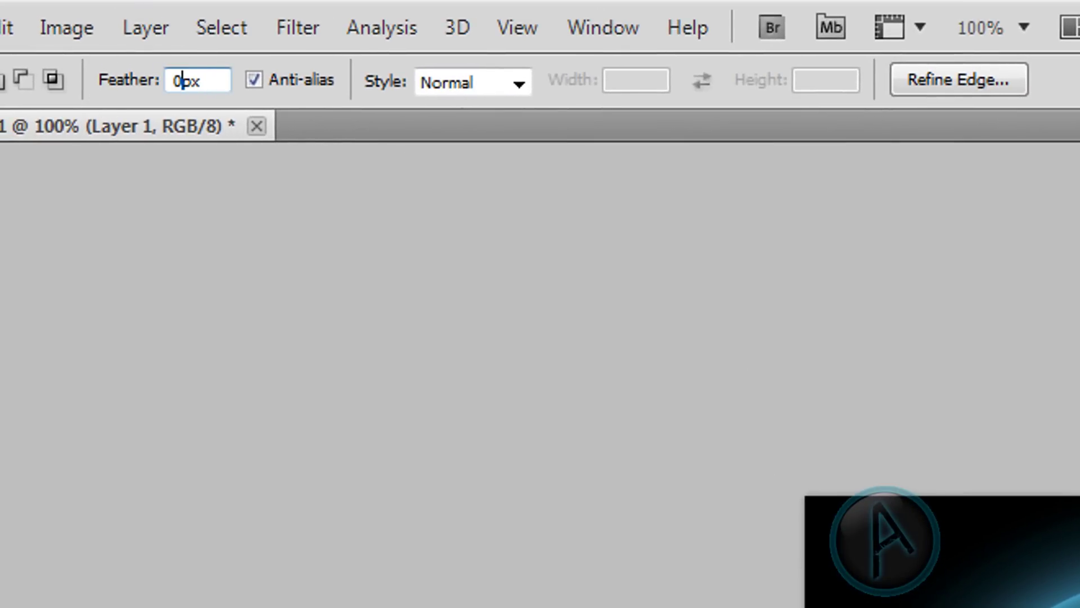
{"action": "key", "text": "Return"}
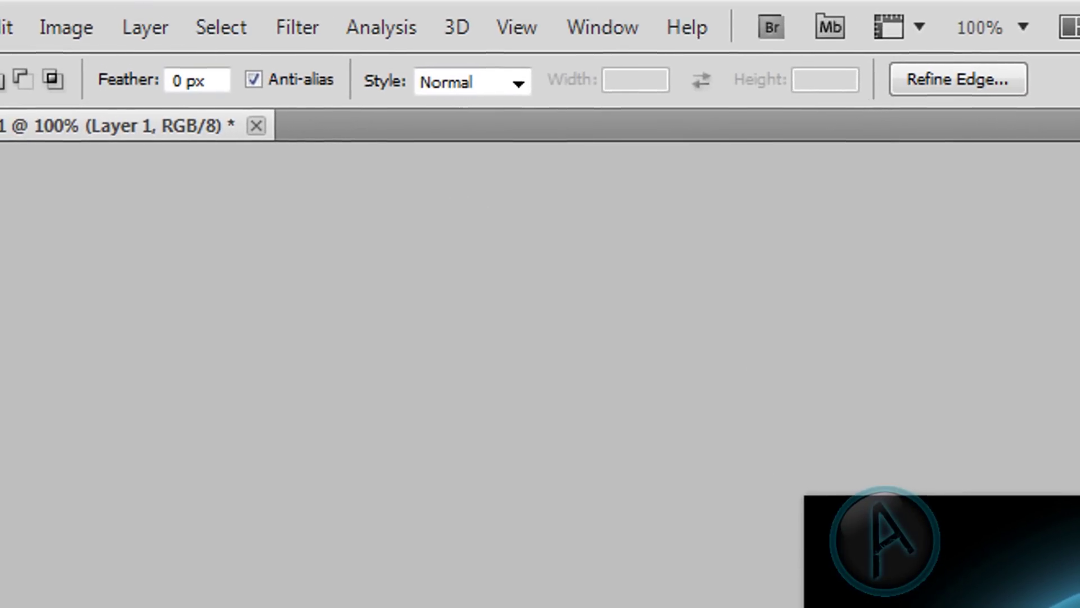
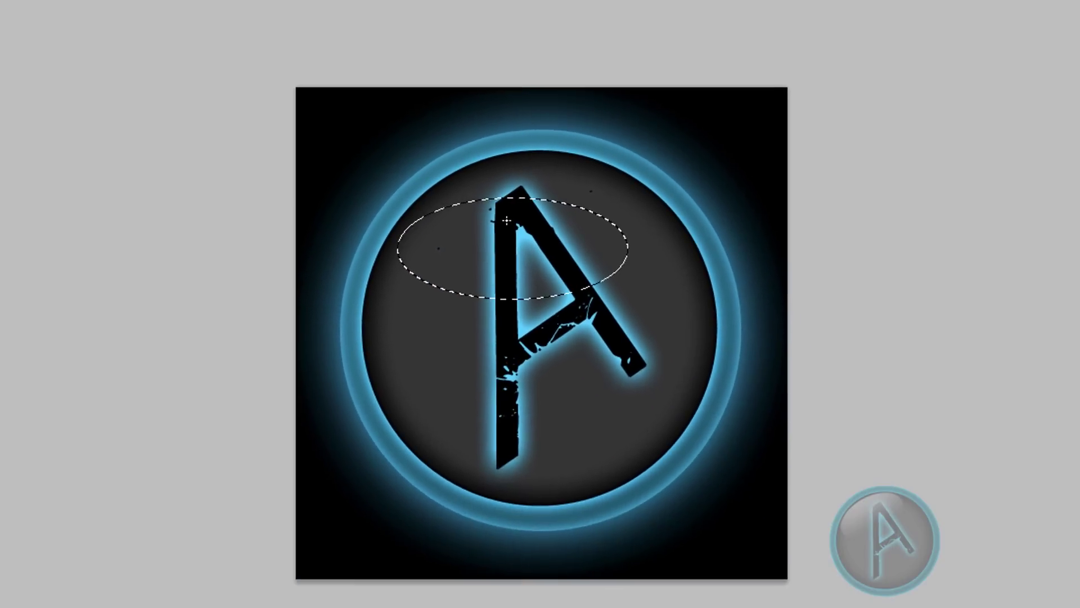
{"action": "left_click_drag", "start_coordinate": [577, 241], "coordinate": [577, 352]}
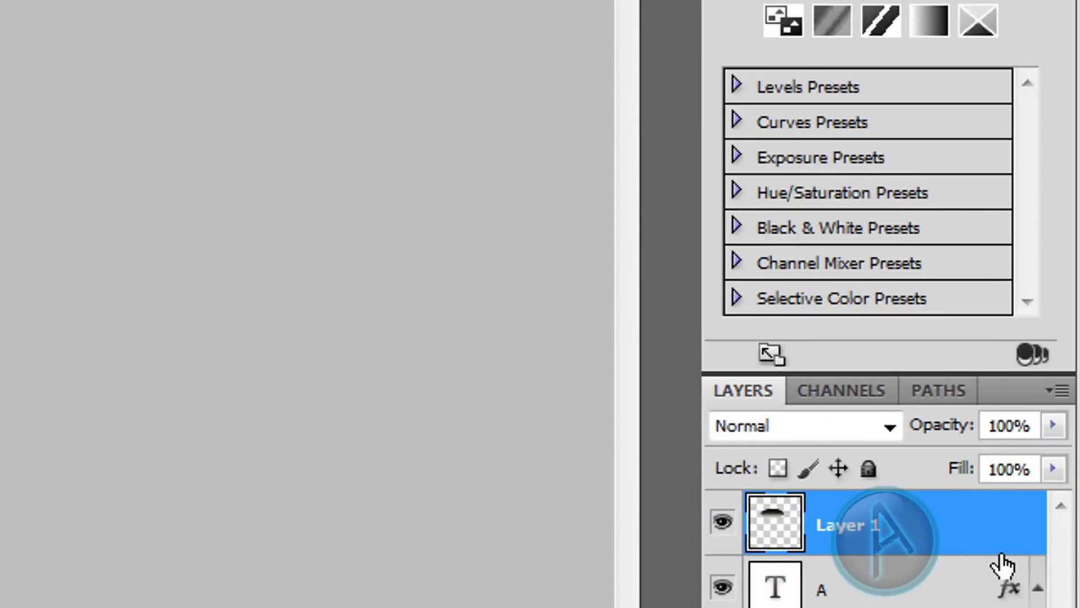
Step: Set Layer 1's blend mode to Screen and lower its opacity
{"action": "left_click", "coordinate": [888, 428]}
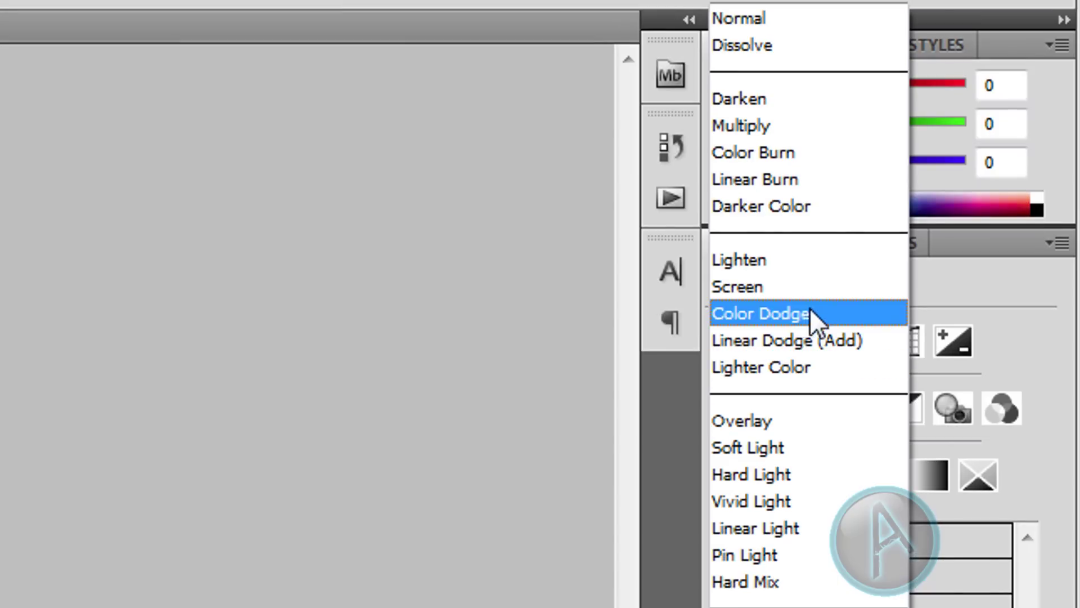
{"action": "left_click", "coordinate": [835, 292]}
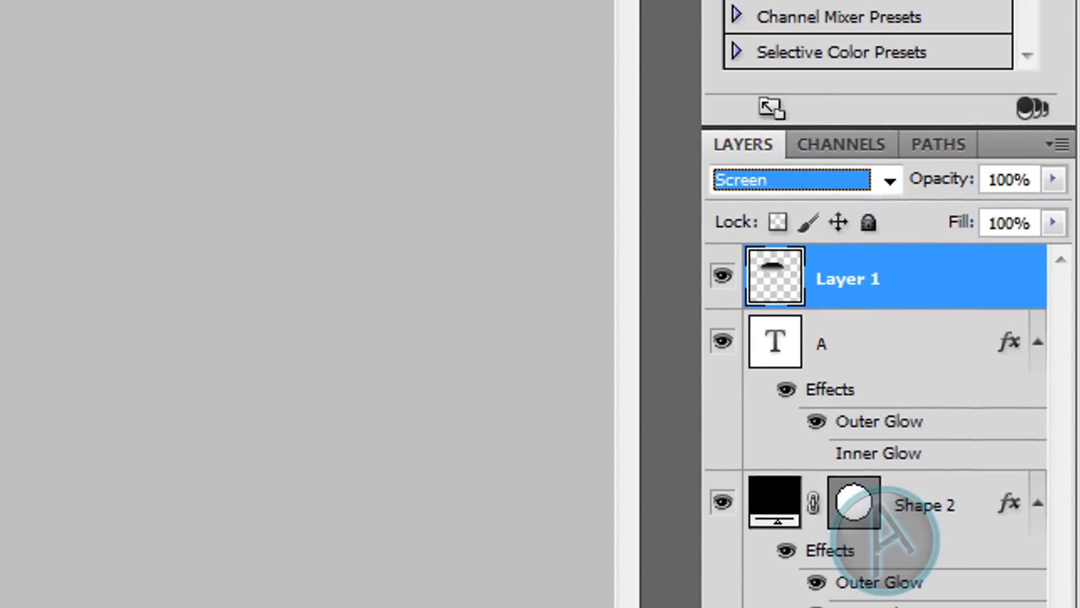
{"action": "left_click", "coordinate": [1054, 181]}
{"action": "left_click_drag", "start_coordinate": [1053, 208], "coordinate": [1003, 214]}
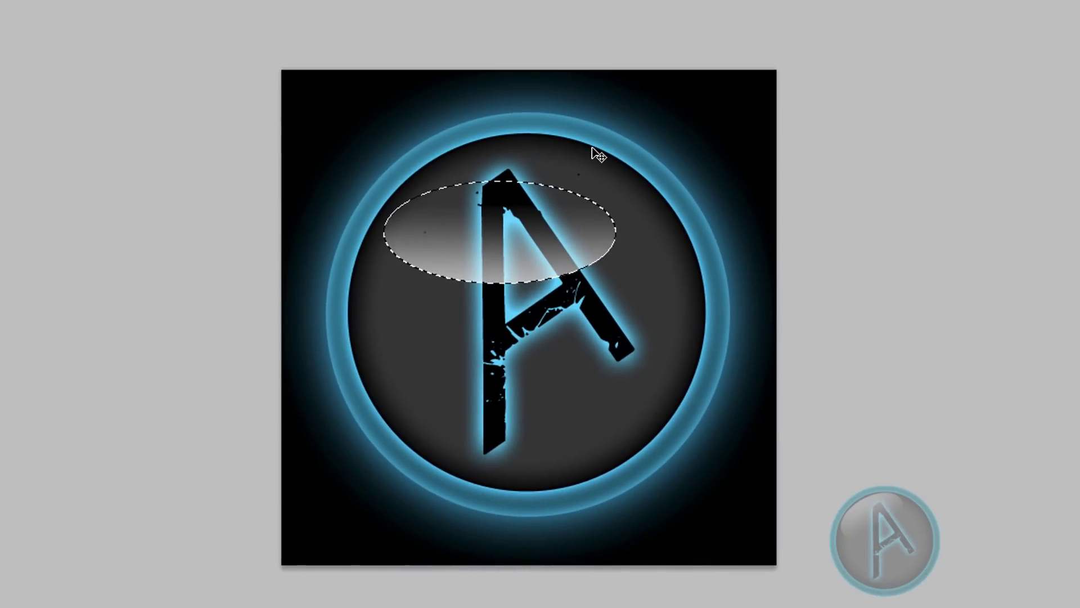
Step: Rotate, enlarge and move the gradient ellipse into the circle's upper-left area with its light edge outward, and clear the selection
{"action": "key", "text": "ctrl+t"}
{"action": "left_click_drag", "start_coordinate": [632, 169], "coordinate": [428, 377]}
{"action": "left_click_drag", "start_coordinate": [491, 219], "coordinate": [439, 169]}
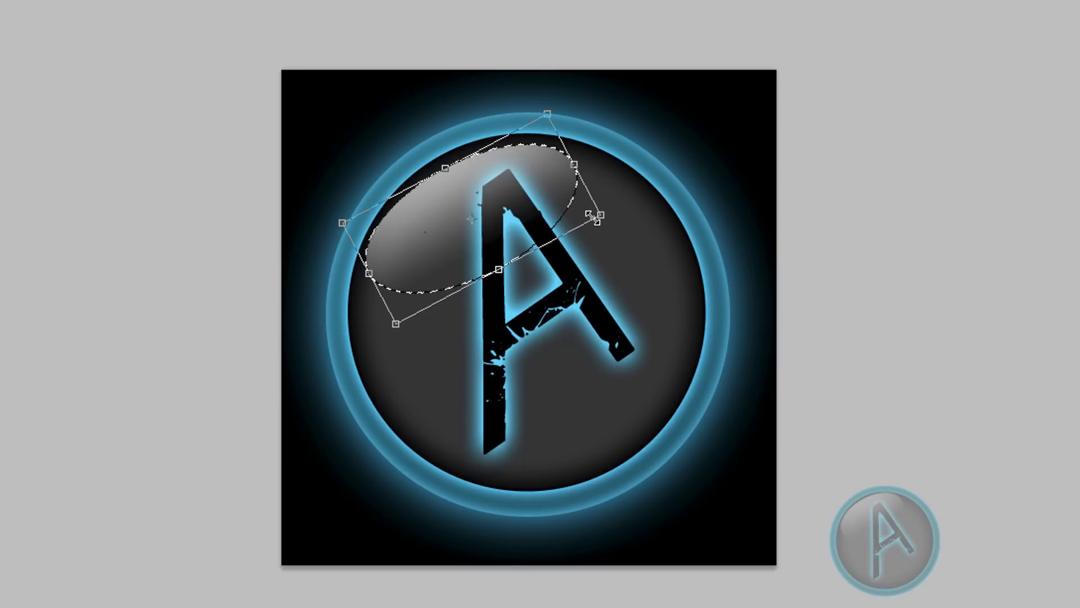
{"action": "left_click_drag", "start_coordinate": [602, 218], "coordinate": [633, 235]}
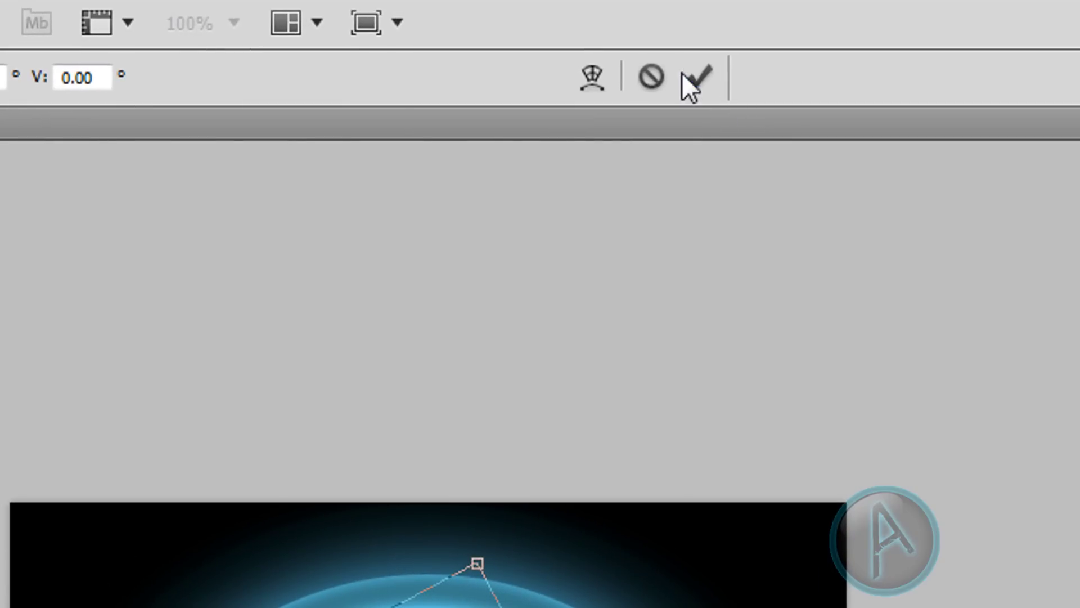
{"action": "left_click", "coordinate": [698, 76]}
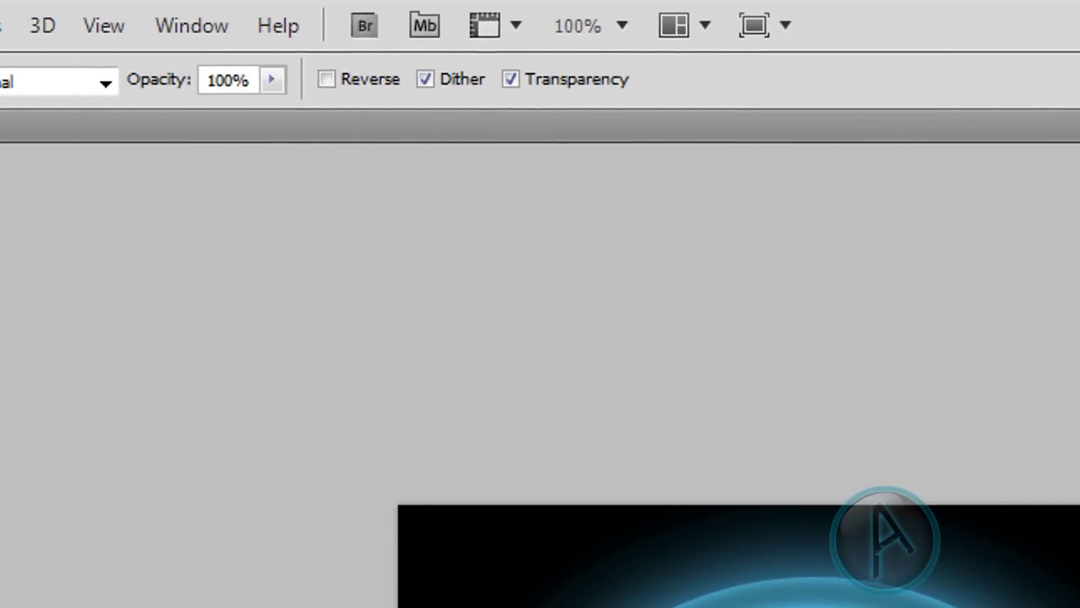
{"action": "left_click", "coordinate": [306, 29]}
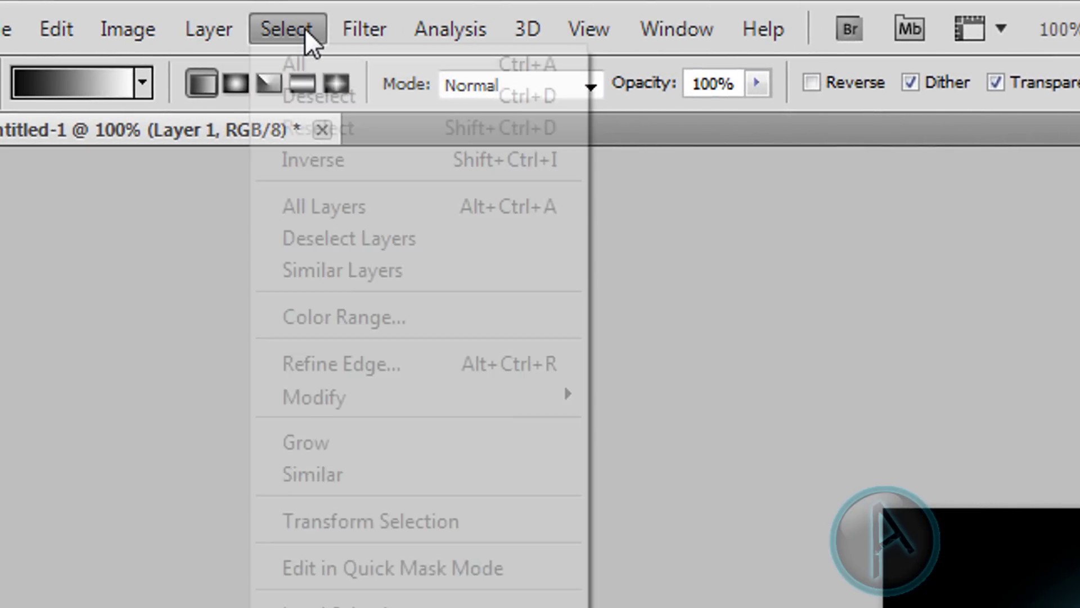
{"action": "left_click", "coordinate": [347, 99]}
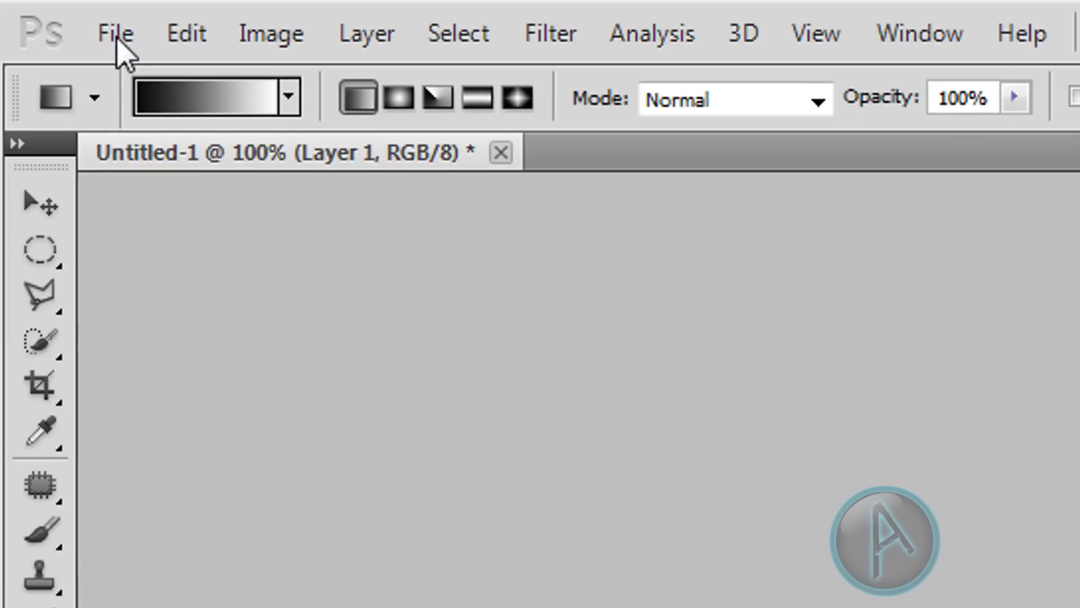
Step: Save the logo document to the Desktop as the Photoshop file Untitled-1.psd with Maximize Compatibility on
{"action": "left_click", "coordinate": [116, 34]}
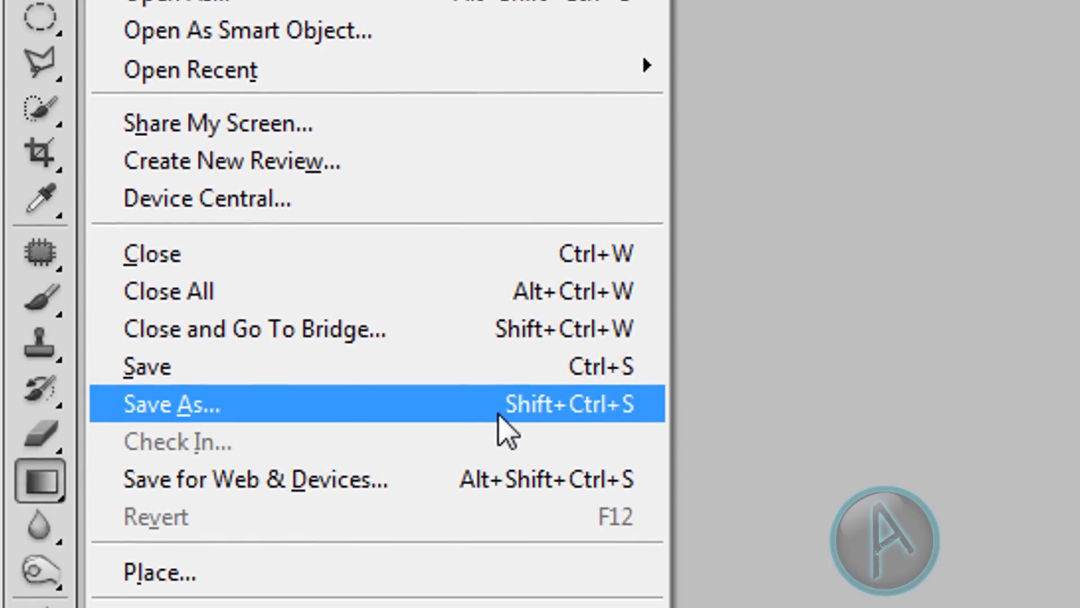
{"action": "left_click", "coordinate": [499, 415]}
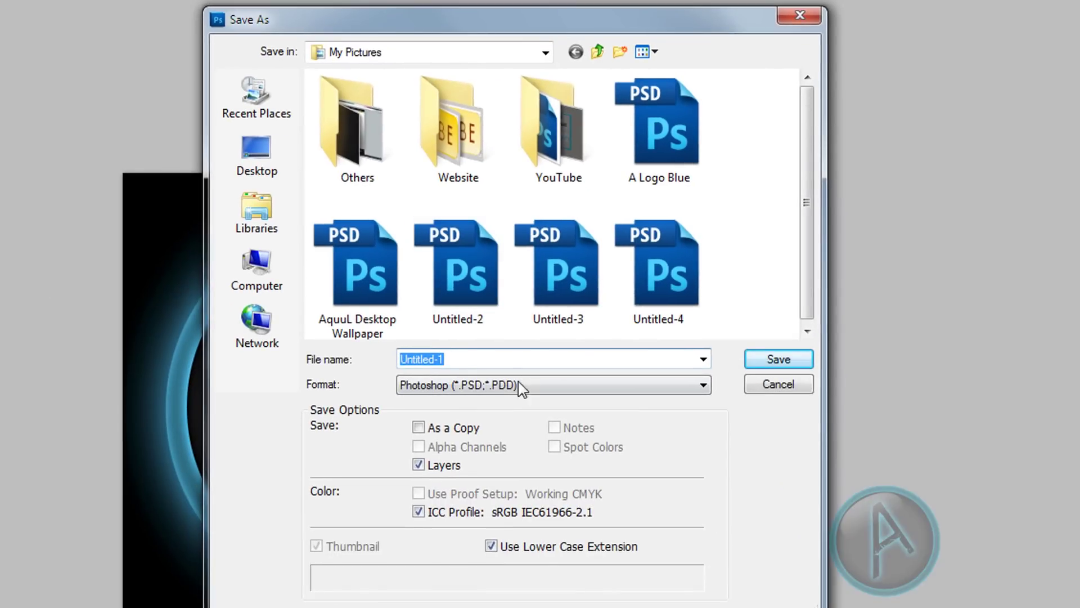
{"action": "left_click", "coordinate": [493, 364]}
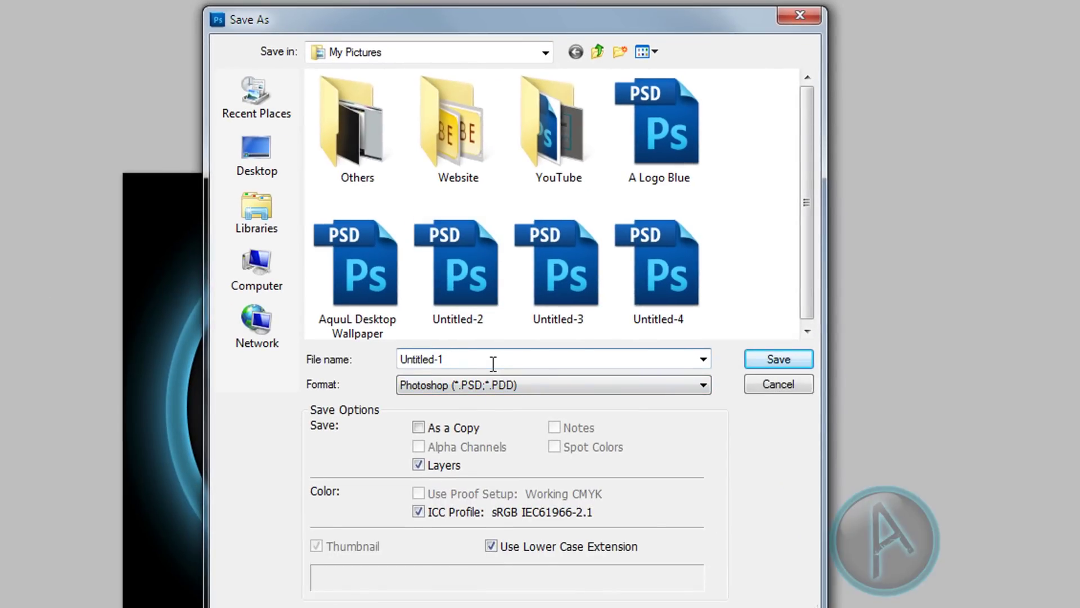
{"action": "left_click", "coordinate": [257, 155]}
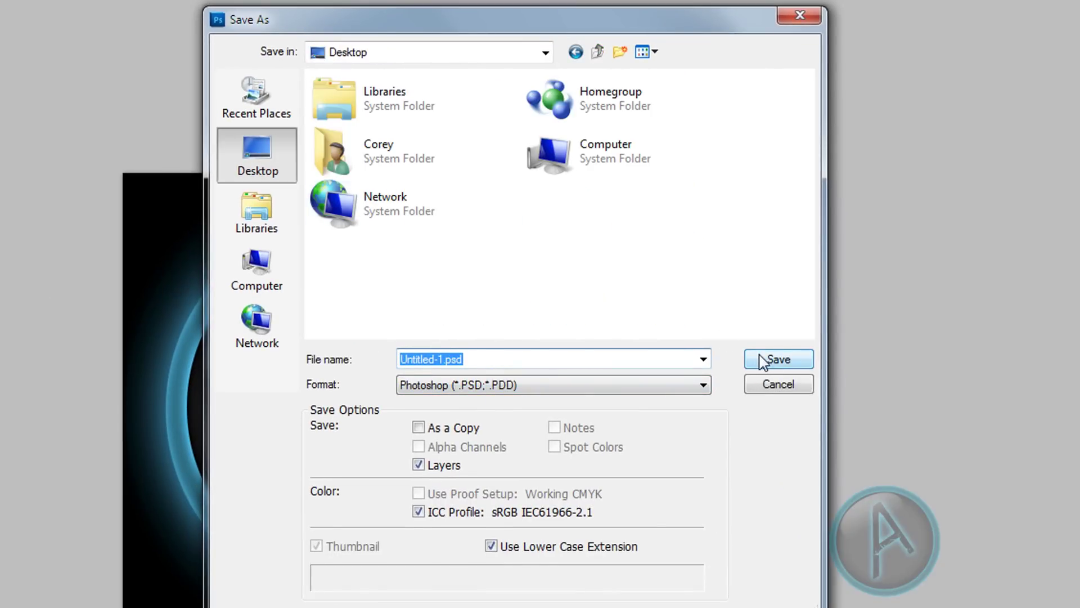
{"action": "left_click", "coordinate": [779, 358]}
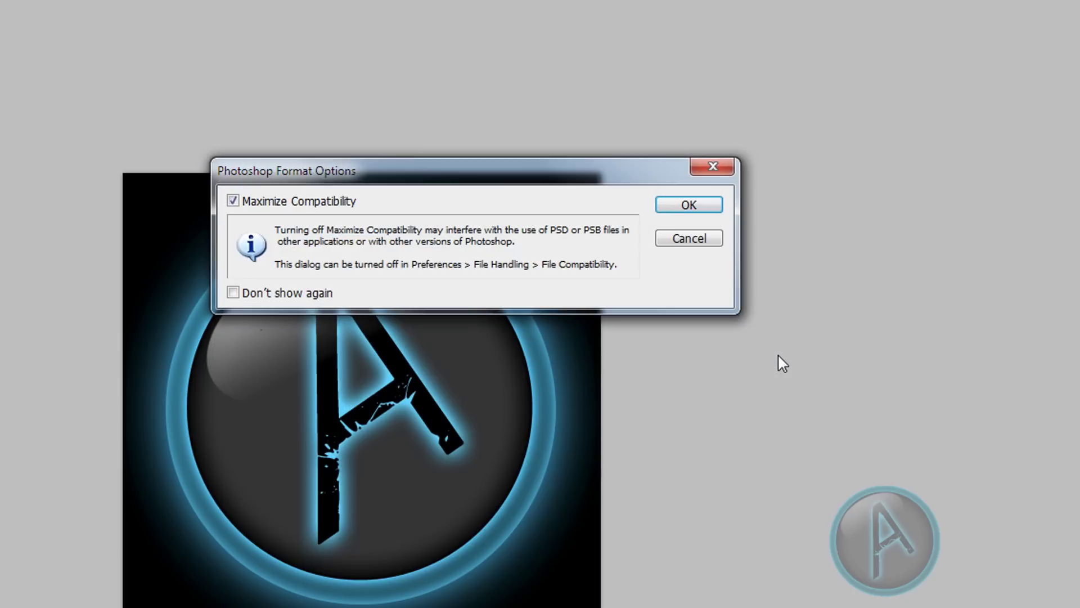
{"action": "left_click", "coordinate": [690, 205]}
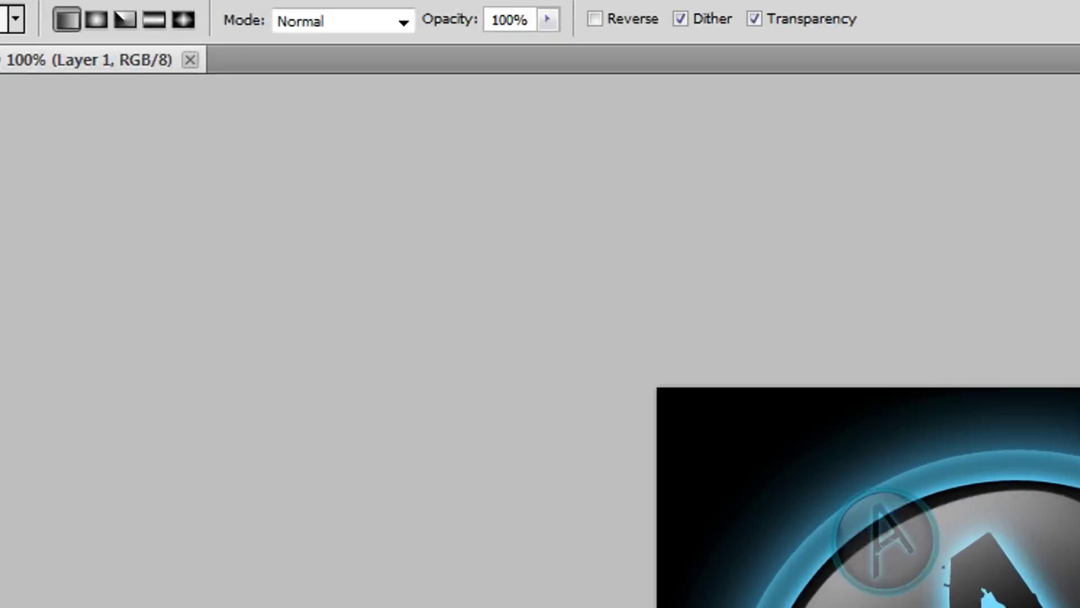
Step: Set up another save of the logo on the Desktop in JPEG format with the file name AquuL Logo
{"action": "left_click", "coordinate": [111, 37]}
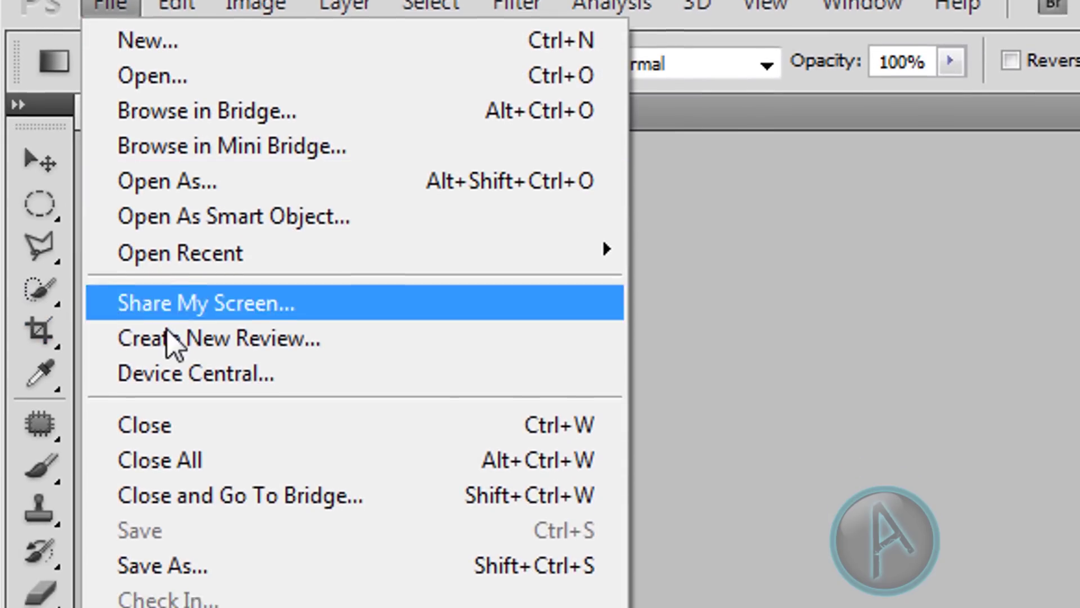
{"action": "left_click", "coordinate": [260, 596]}
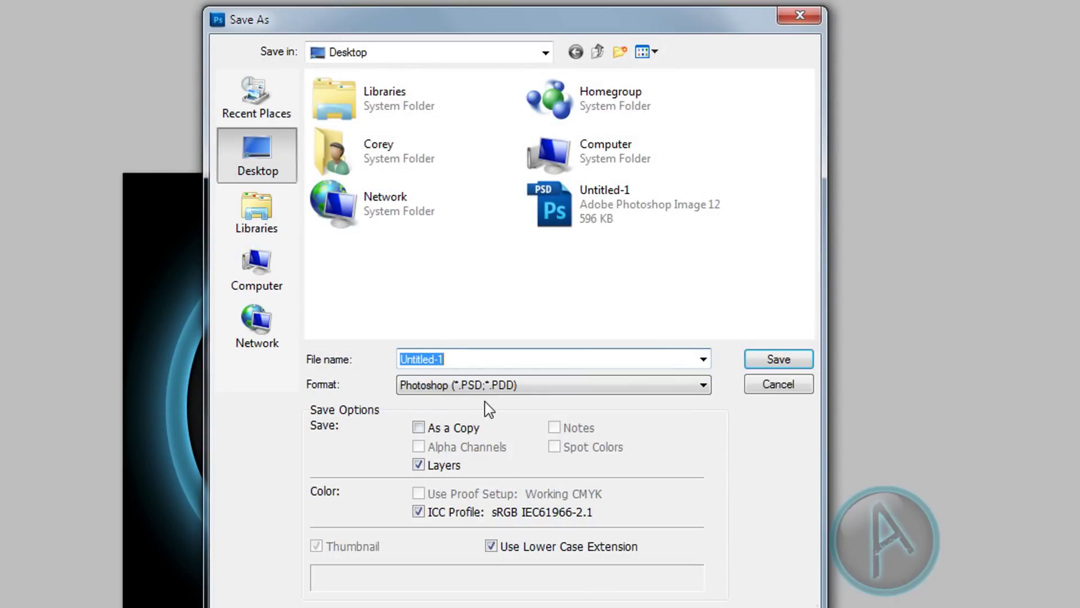
{"action": "left_click", "coordinate": [493, 389]}
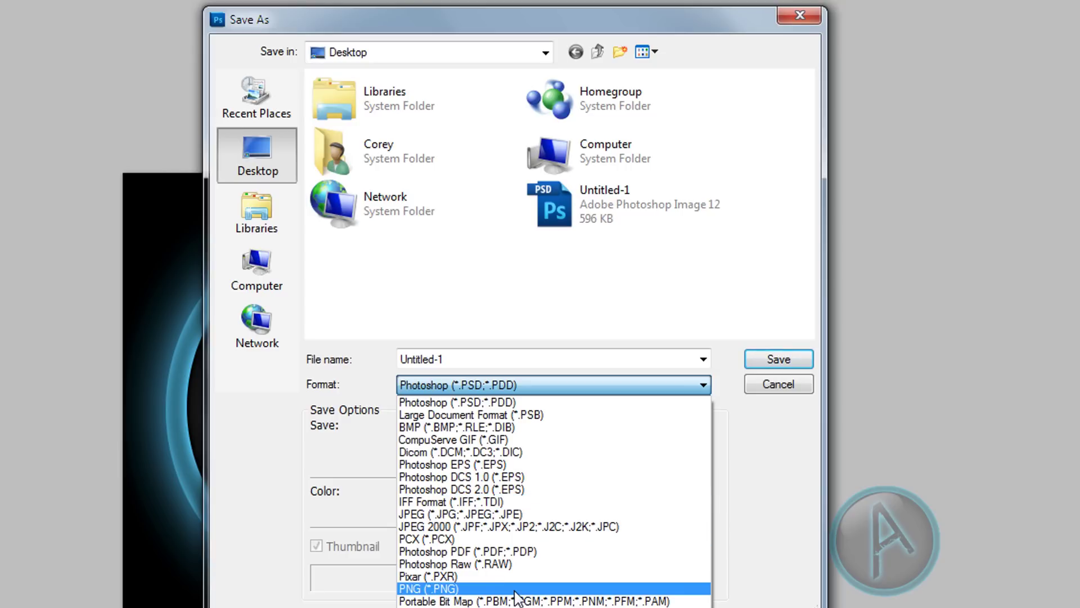
{"action": "left_click", "coordinate": [524, 514]}
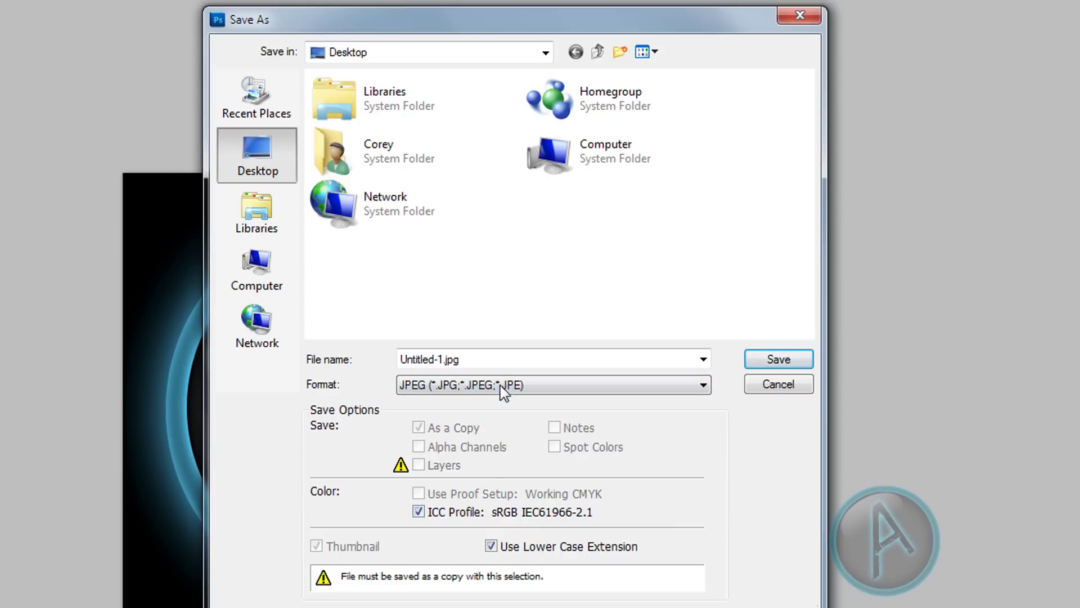
{"action": "double_click", "coordinate": [513, 357]}
{"action": "type", "text": "AquuL Logo"}
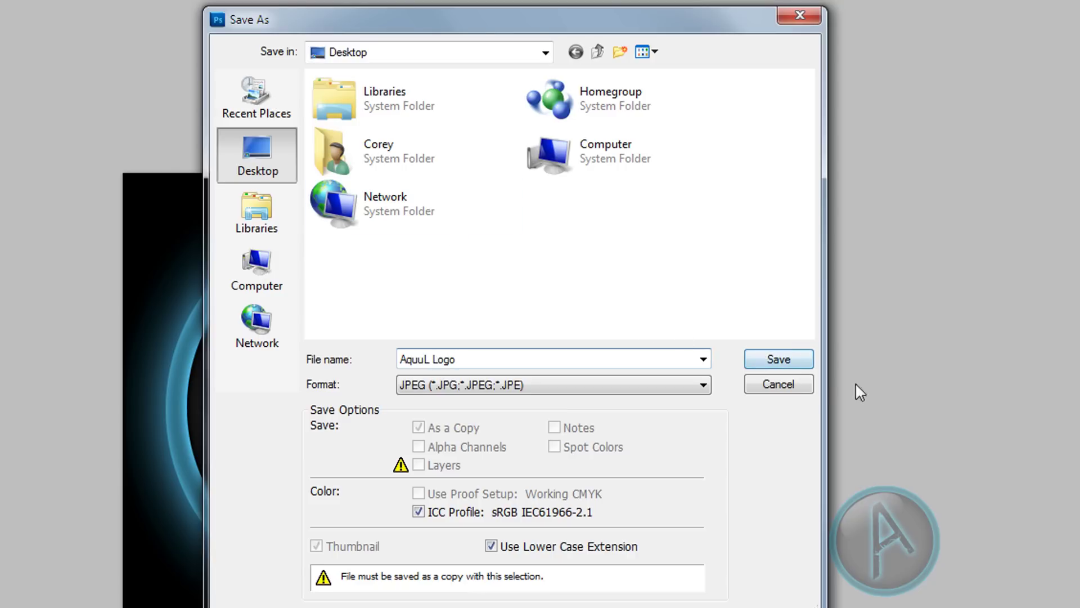
Step: Save the JPEG copy at Maximum quality 10 with the Baseline ("Standard") format option
{"action": "left_click", "coordinate": [778, 358]}
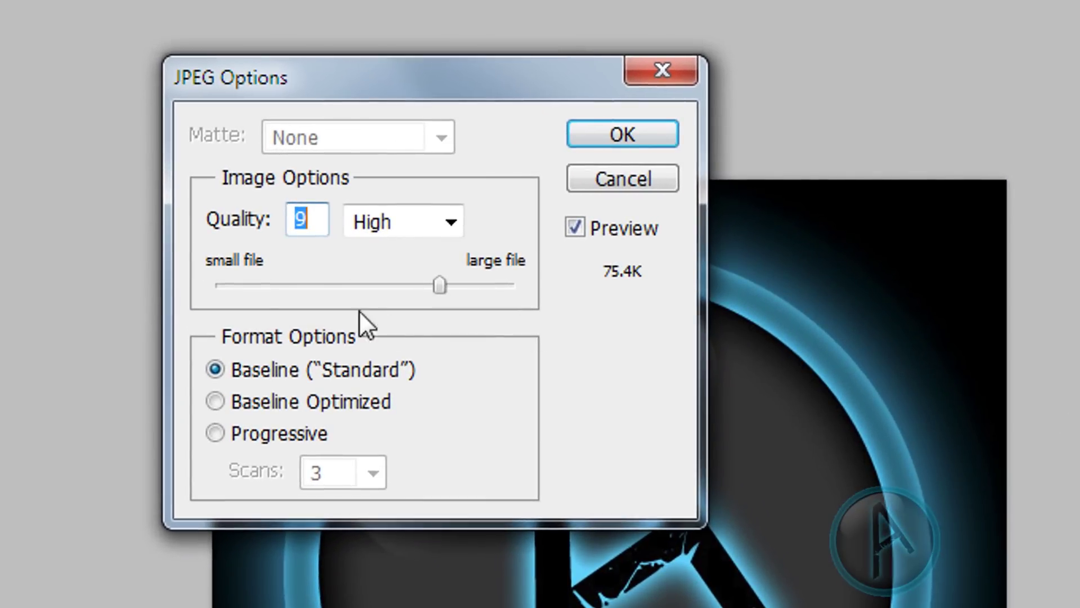
{"action": "left_click_drag", "start_coordinate": [436, 284], "coordinate": [459, 285]}
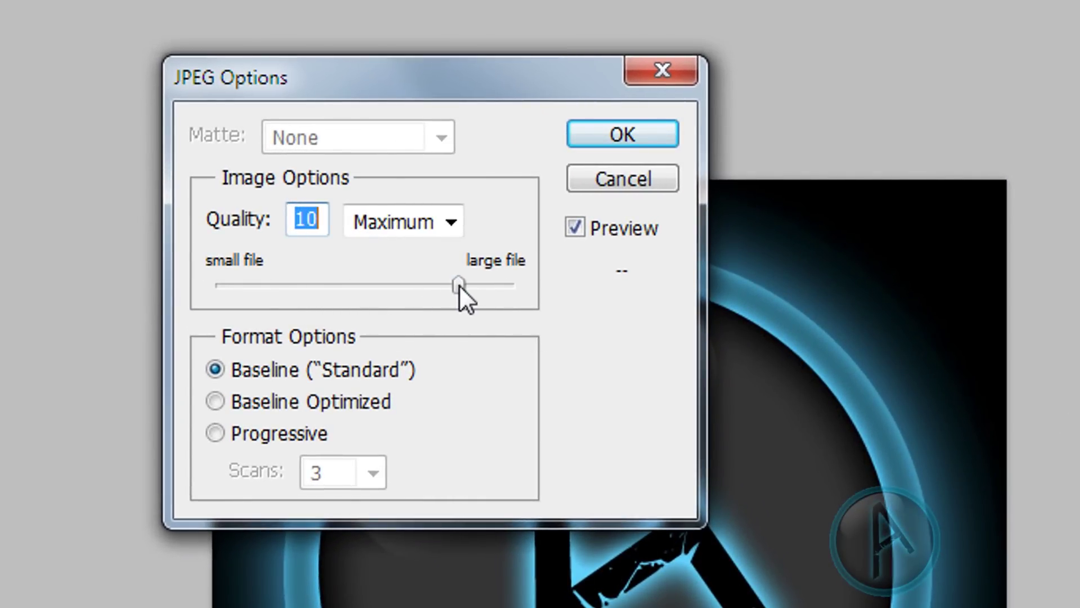
{"action": "left_click", "coordinate": [609, 140]}
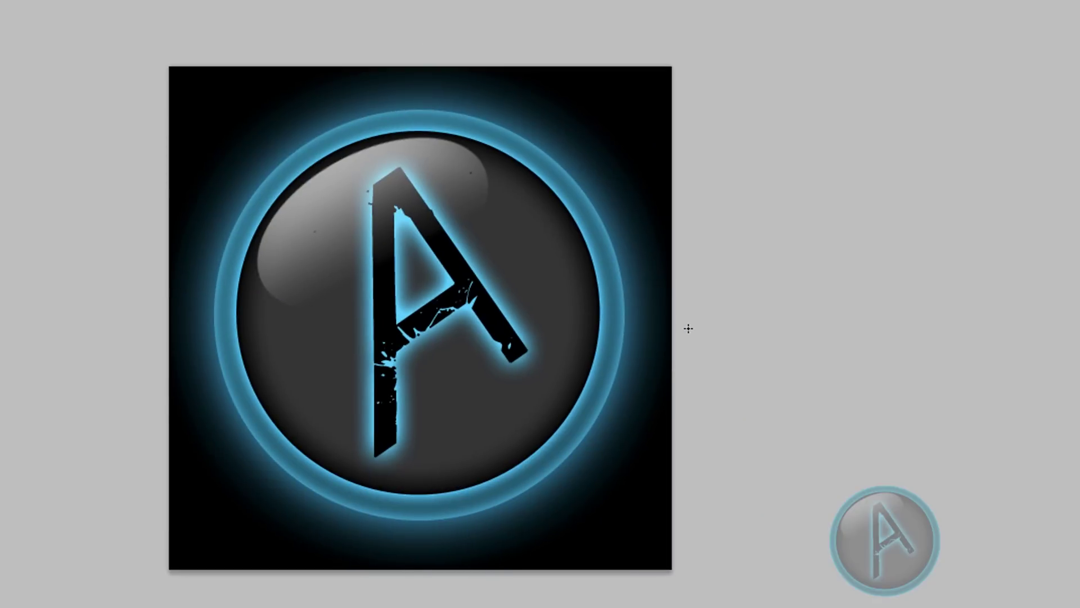